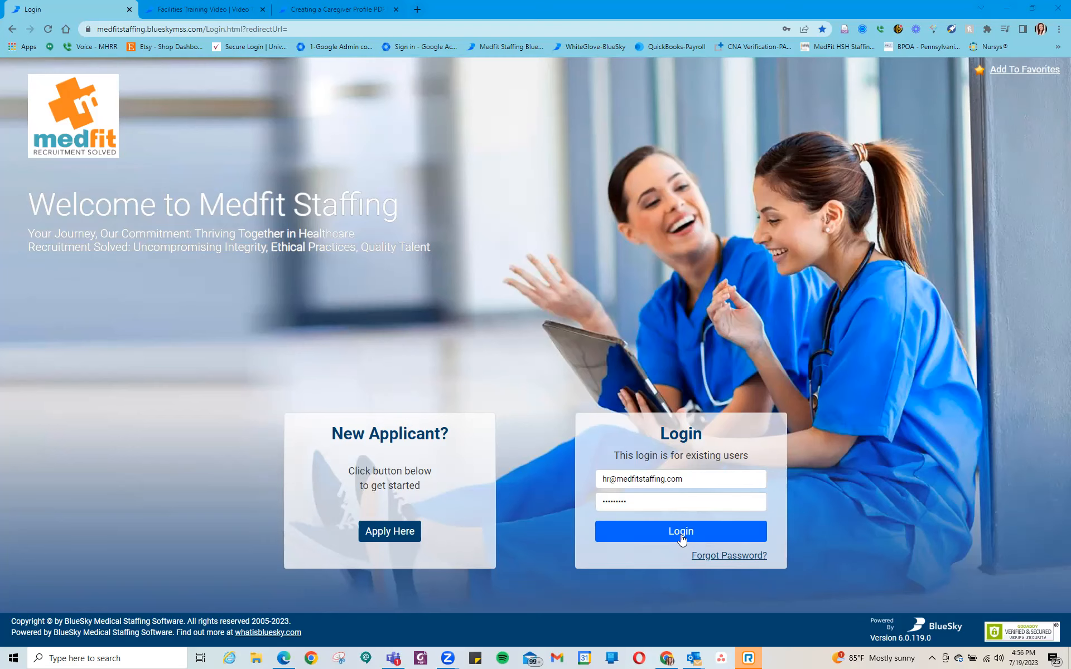
Log in and review the Medfit Testing Facility's general information, including its full list of required credentials.
click(681, 531)
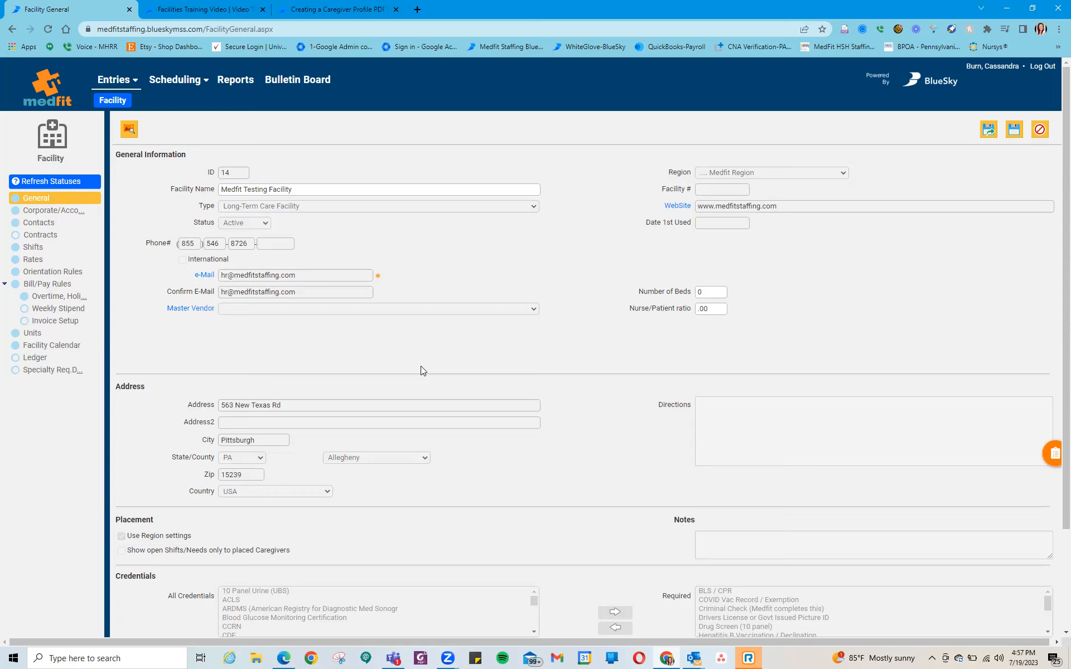
click(371, 191)
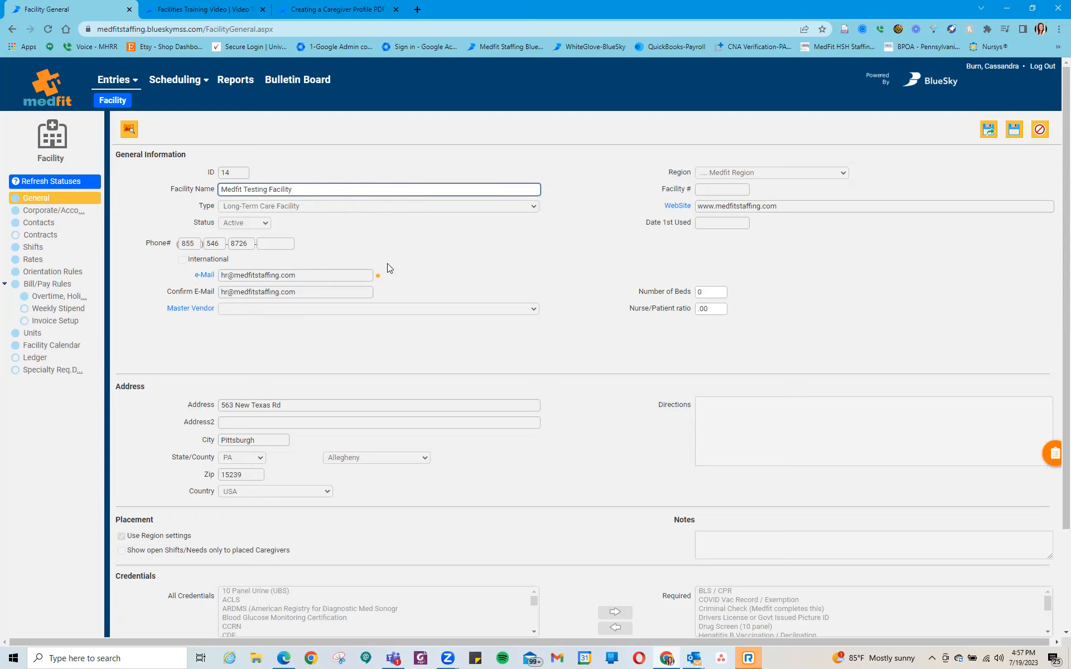
scroll(387, 263, down, 2)
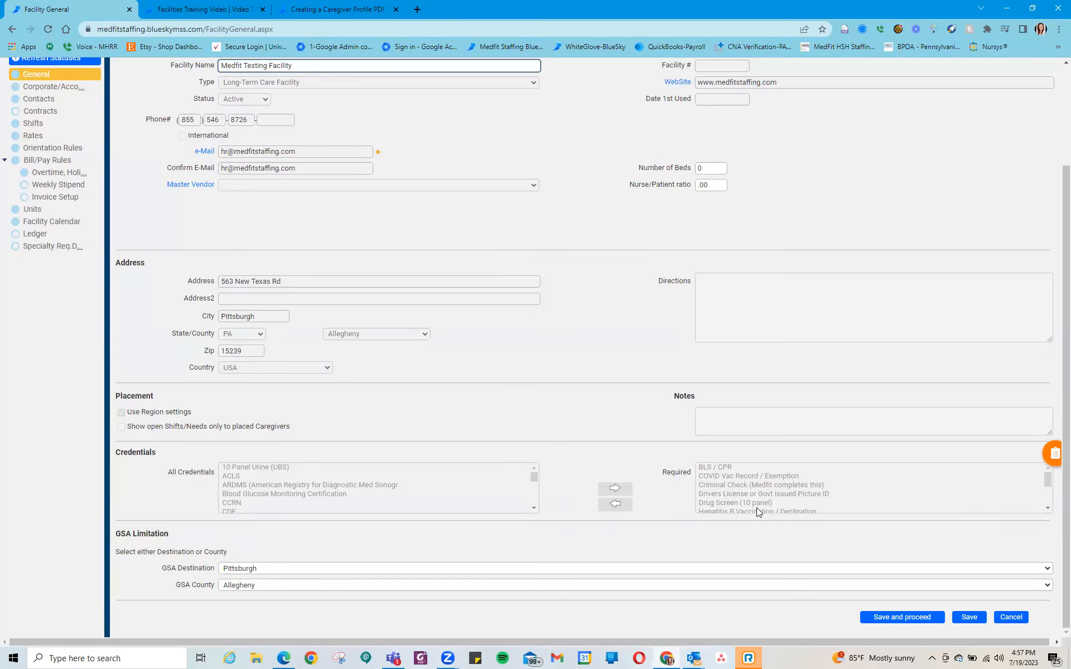
click(1048, 508)
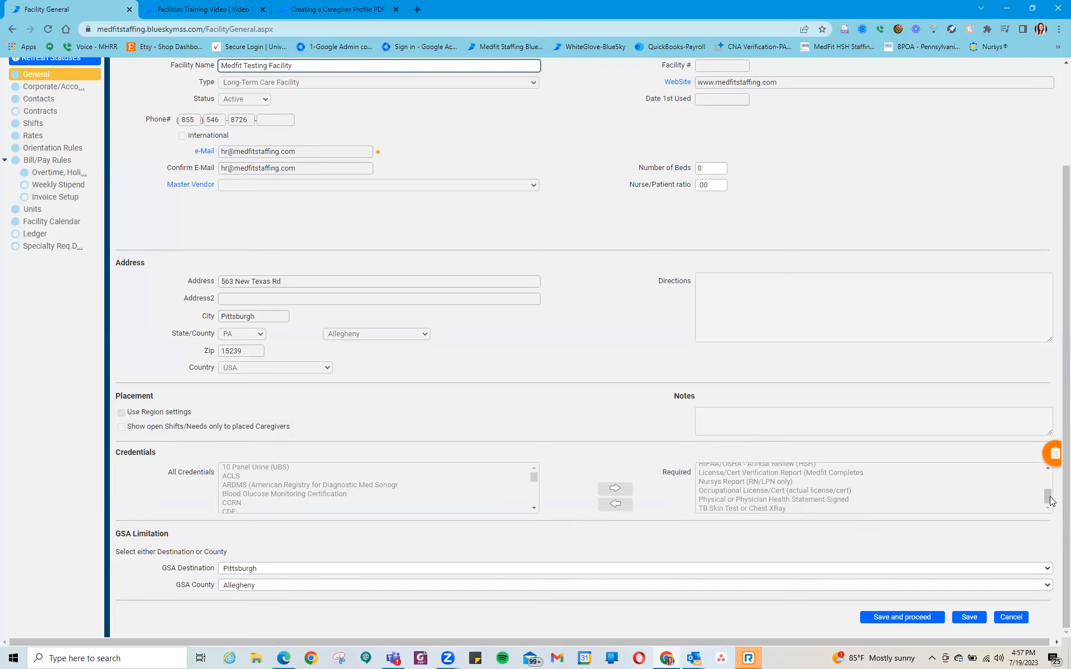
drag(1048, 499, 1045, 466)
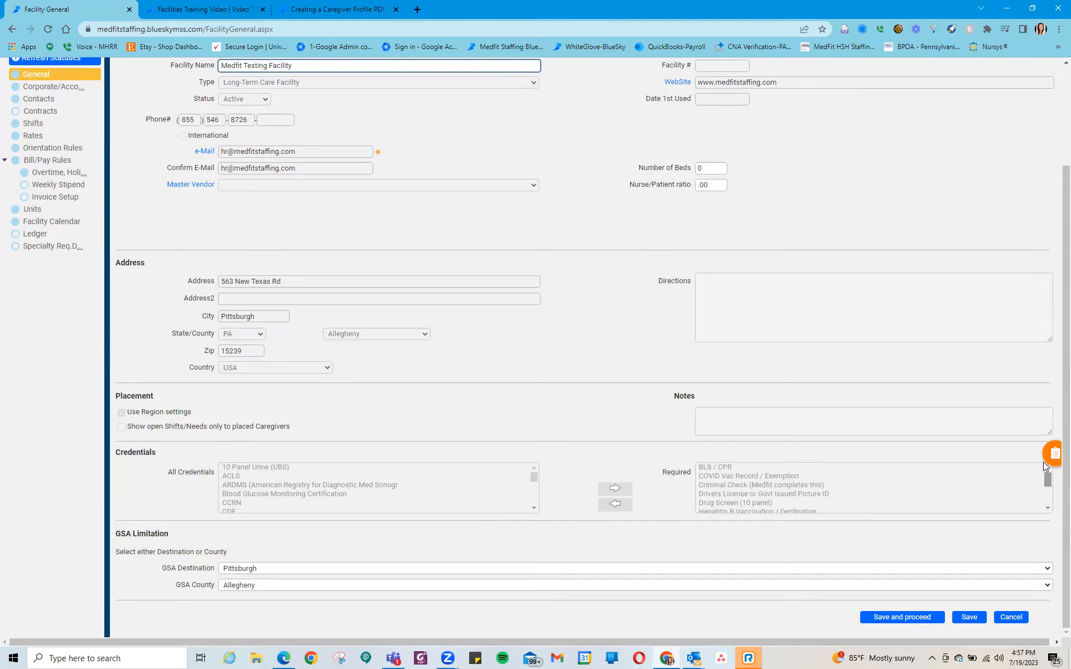
scroll(431, 348, up, 3)
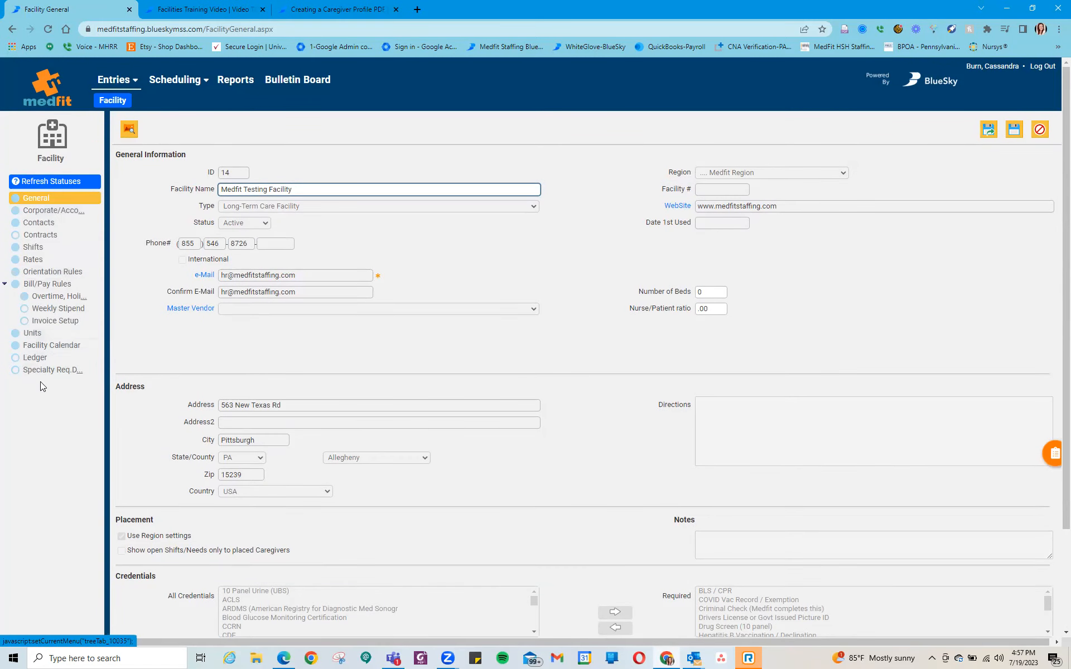
Review the facility's corporate and accounting information, its contacts, and its contracts.
click(34, 211)
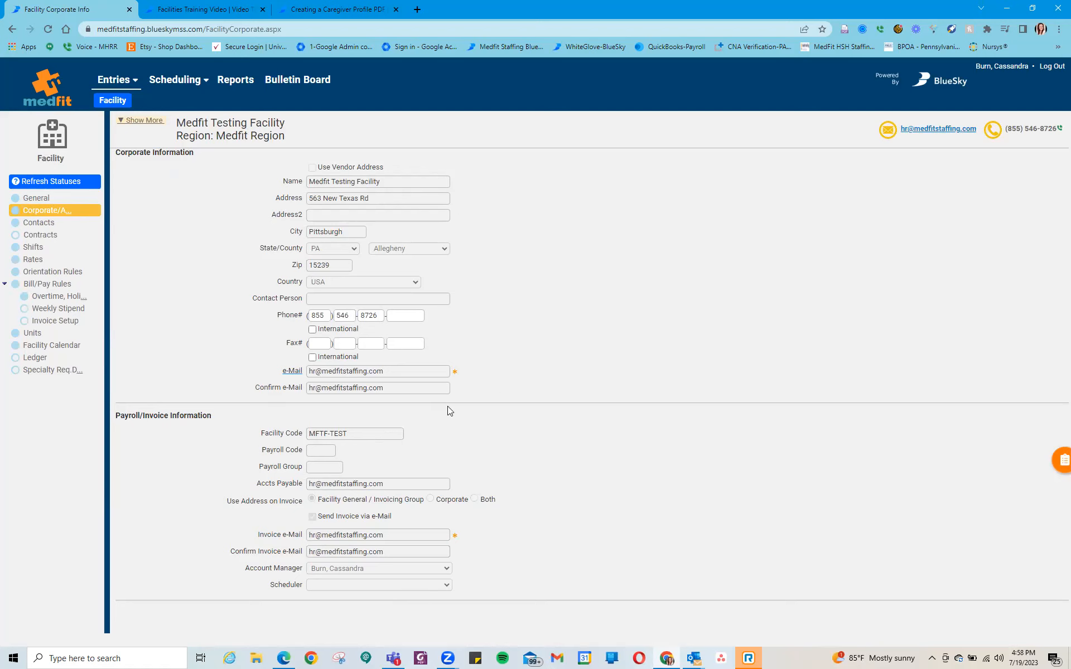
click(49, 224)
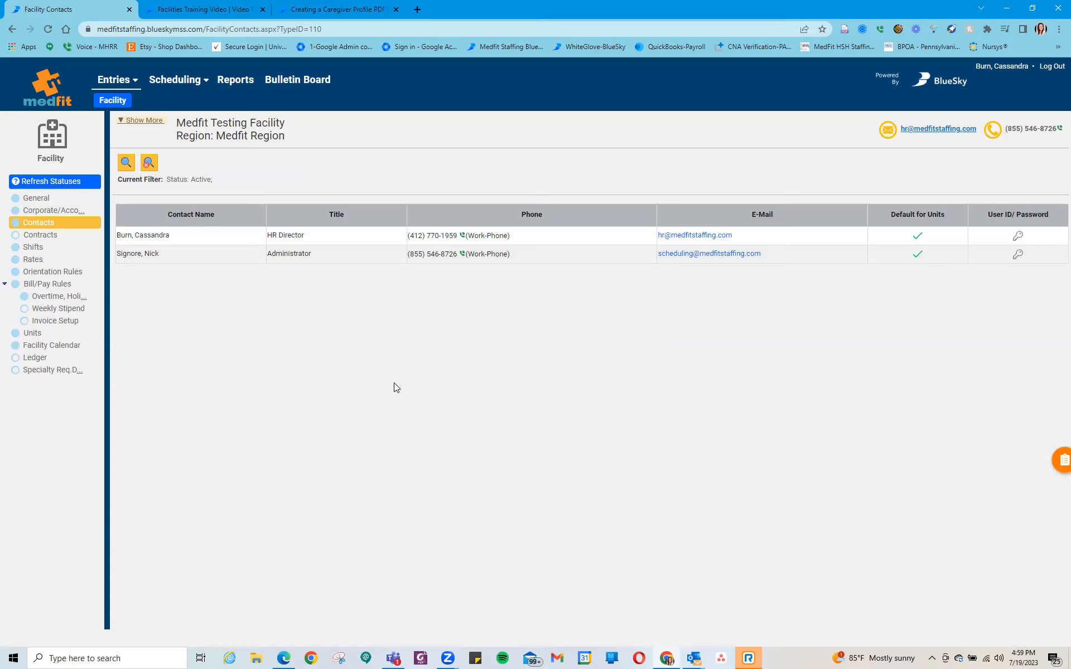
click(34, 237)
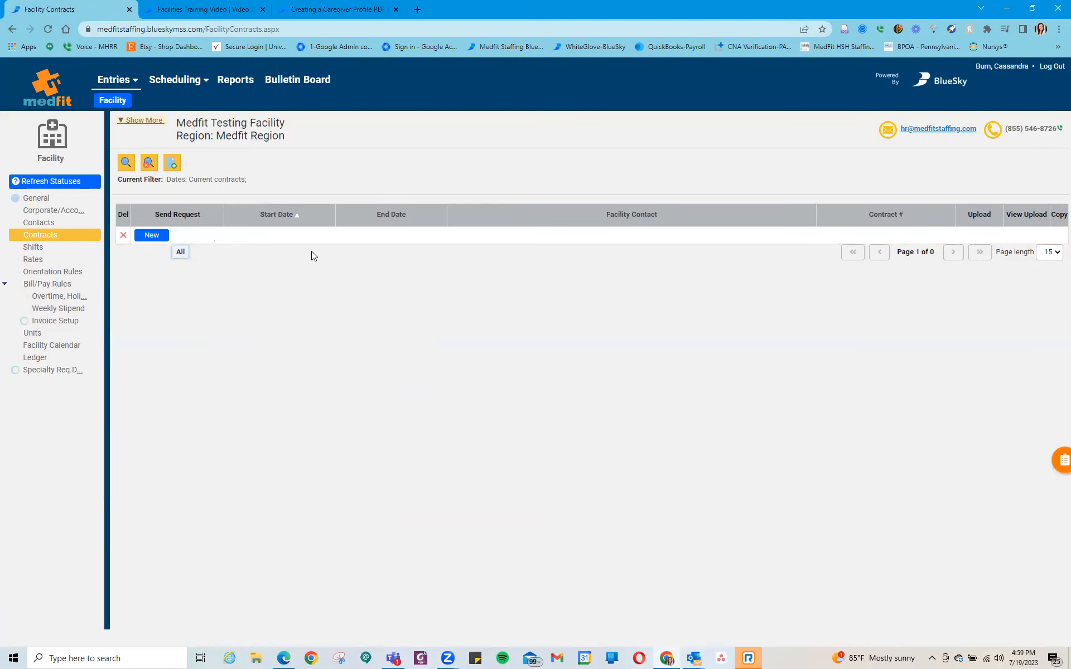
Review the facility's shift times, rates and orientation rules, dismissing the chat notification.
click(34, 247)
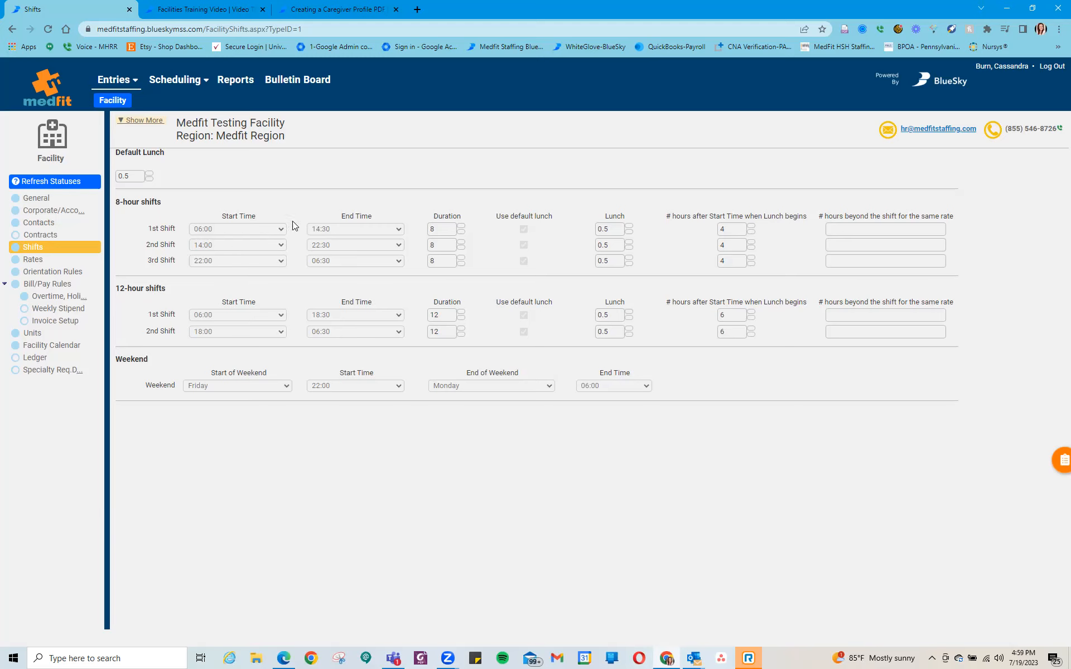
click(29, 261)
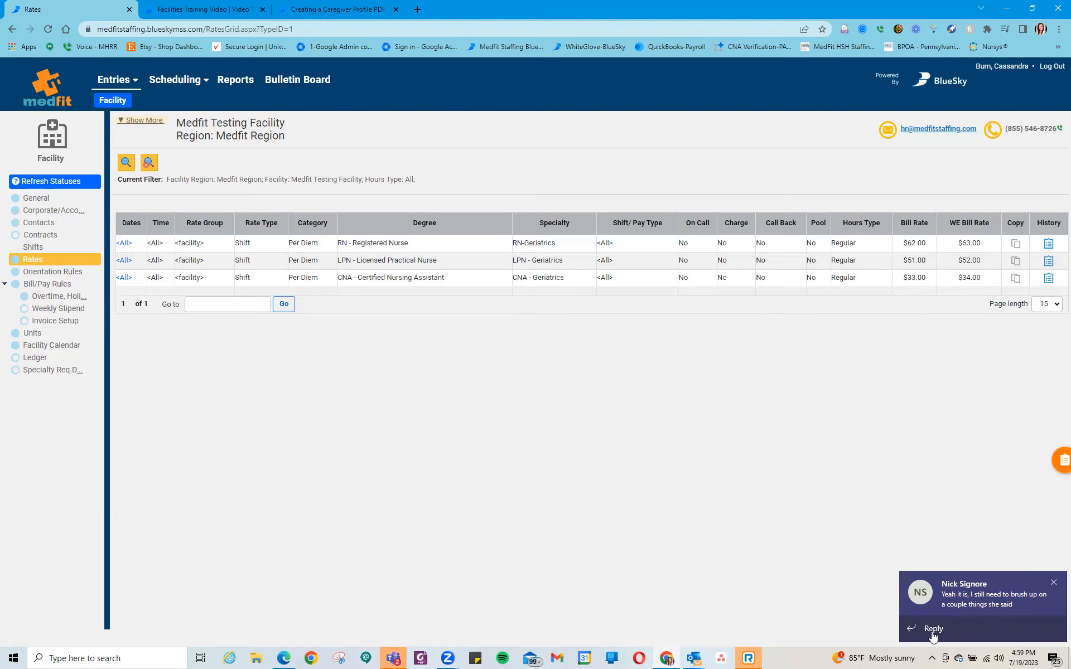
click(1053, 583)
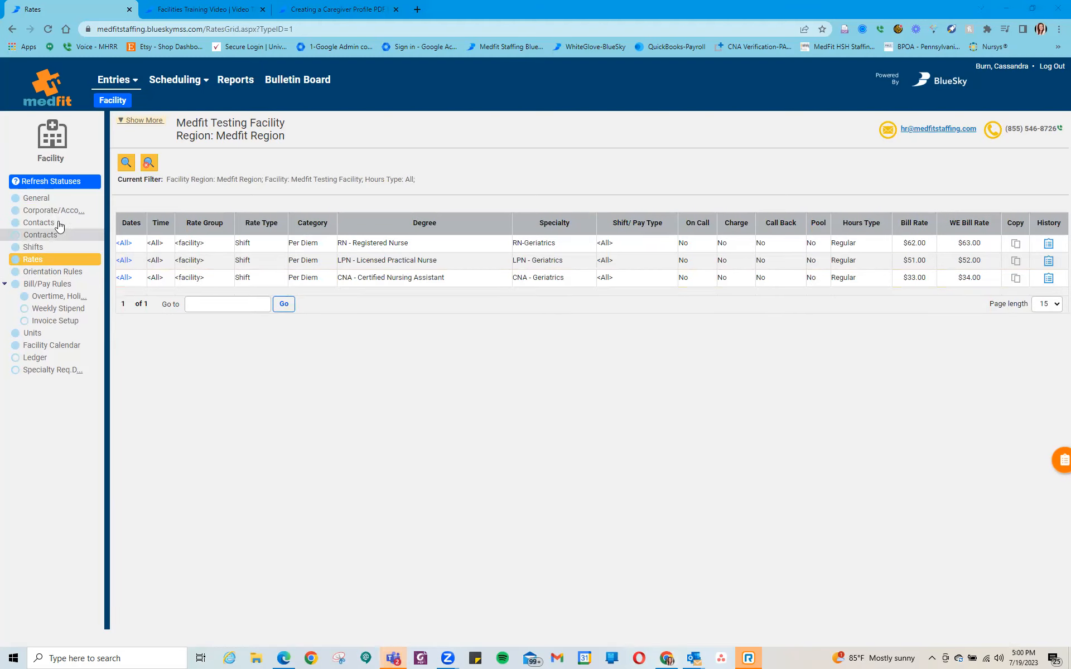
click(29, 272)
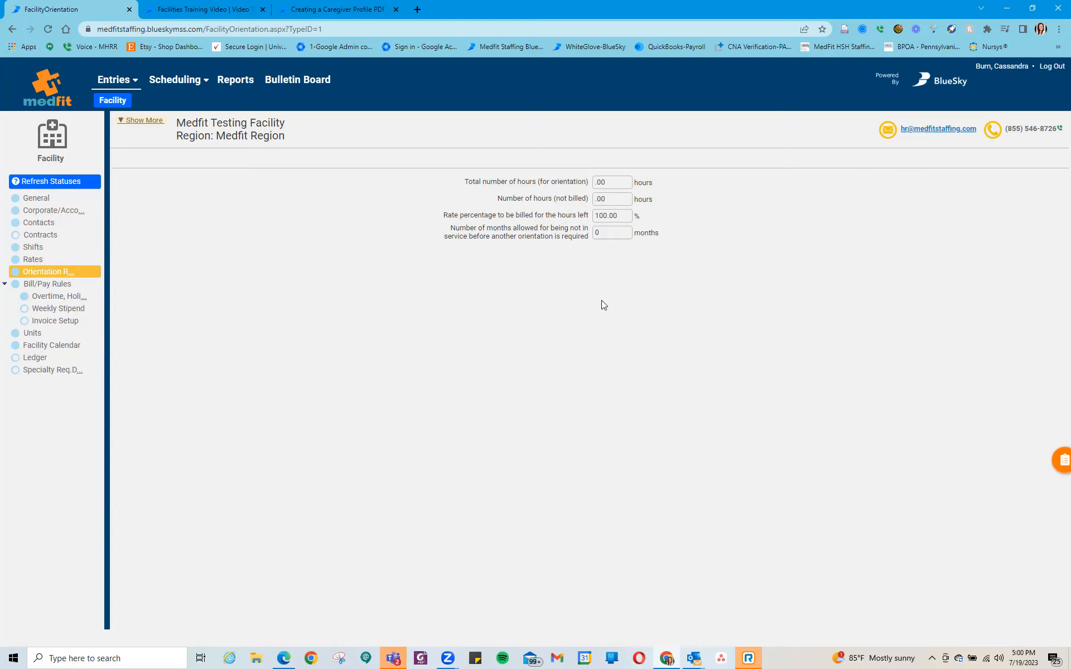
Review the facility's bill and pay rules: overtime and holiday settings, weekly stipend, and invoice setup.
click(41, 288)
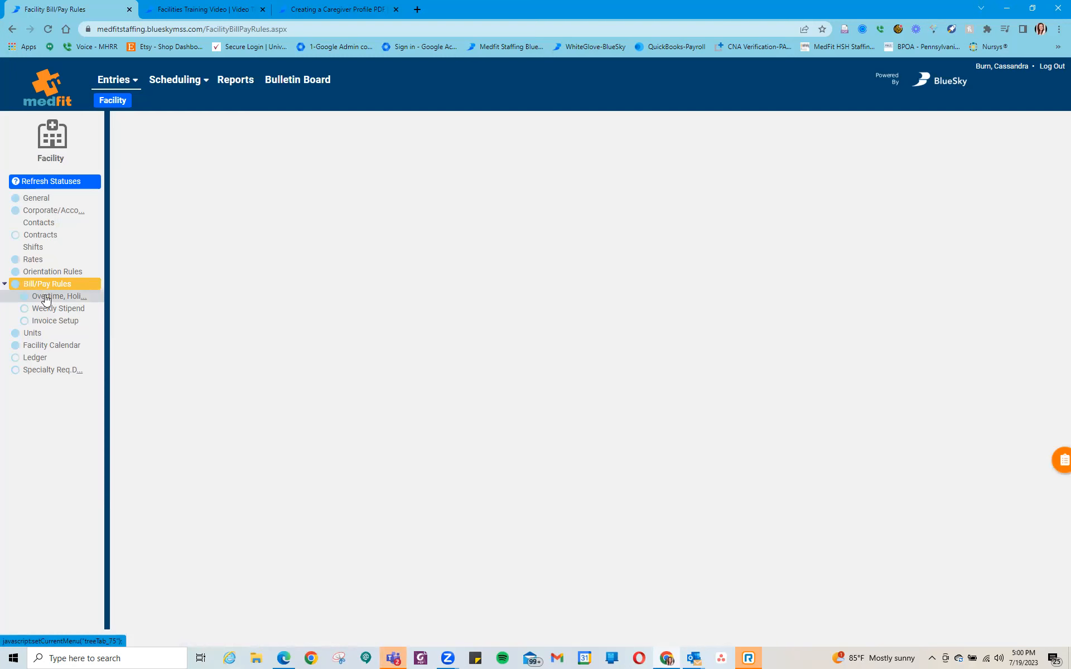
click(48, 296)
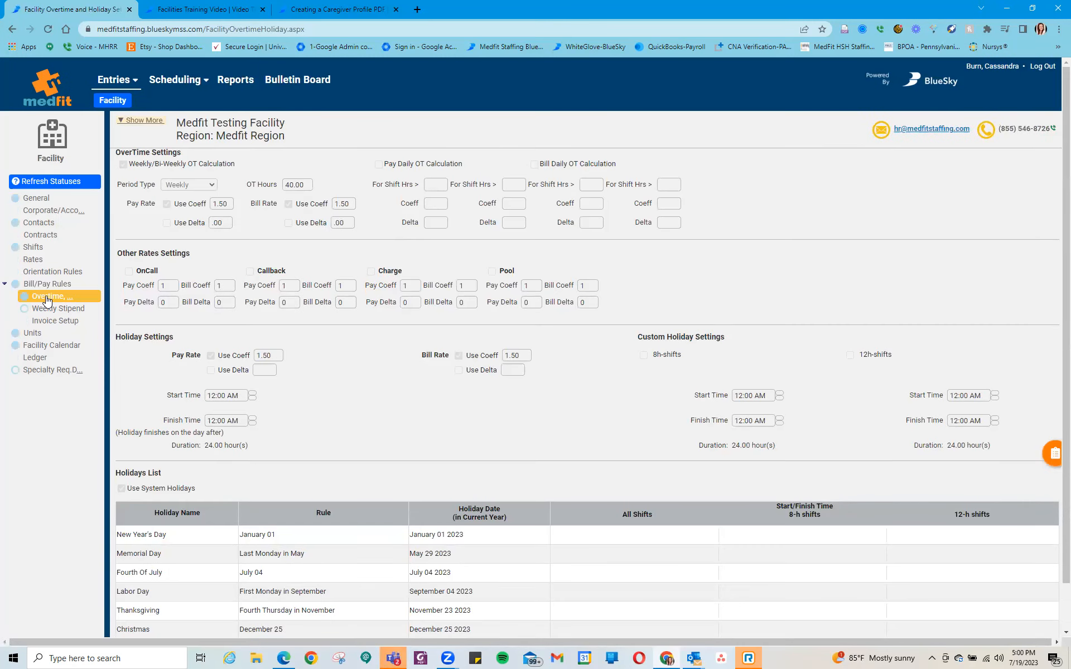
scroll(214, 547, down, 1)
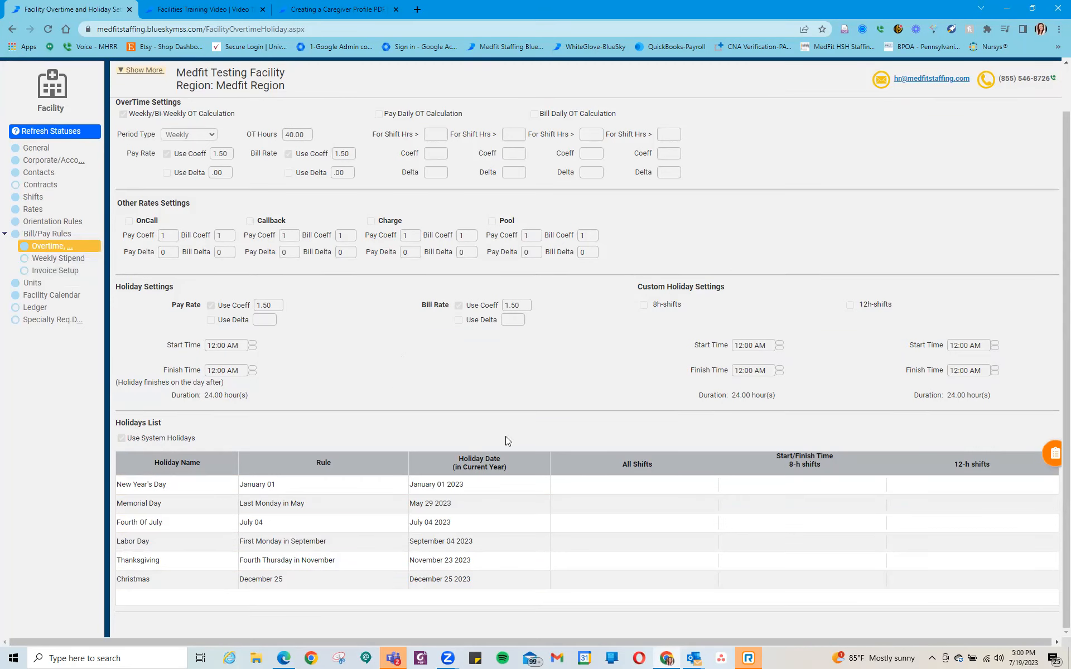
click(48, 259)
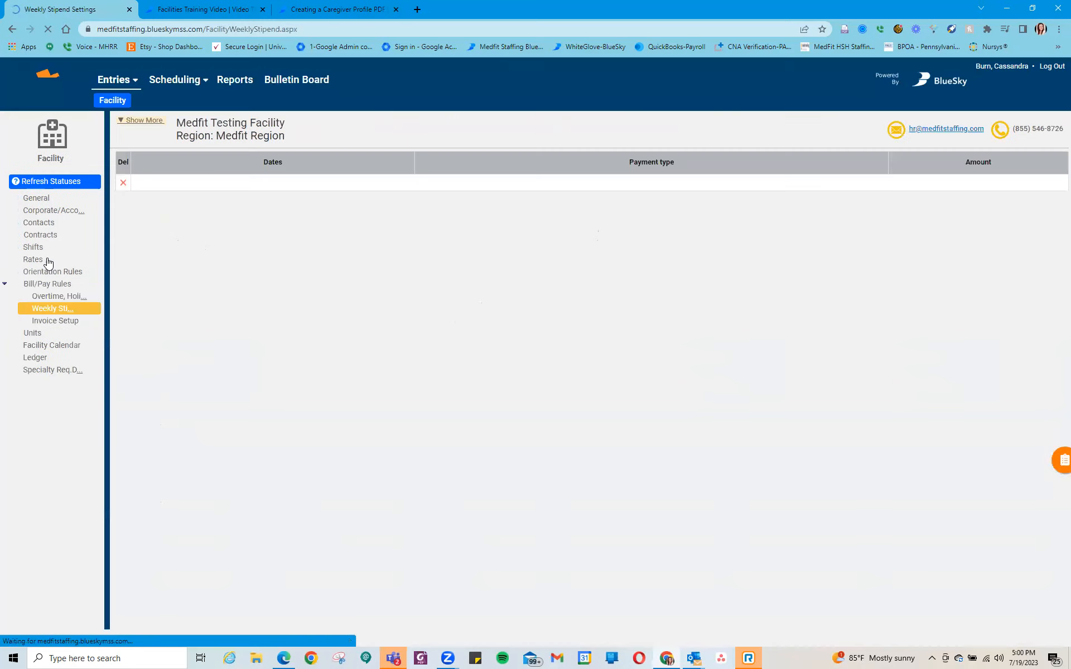
click(52, 320)
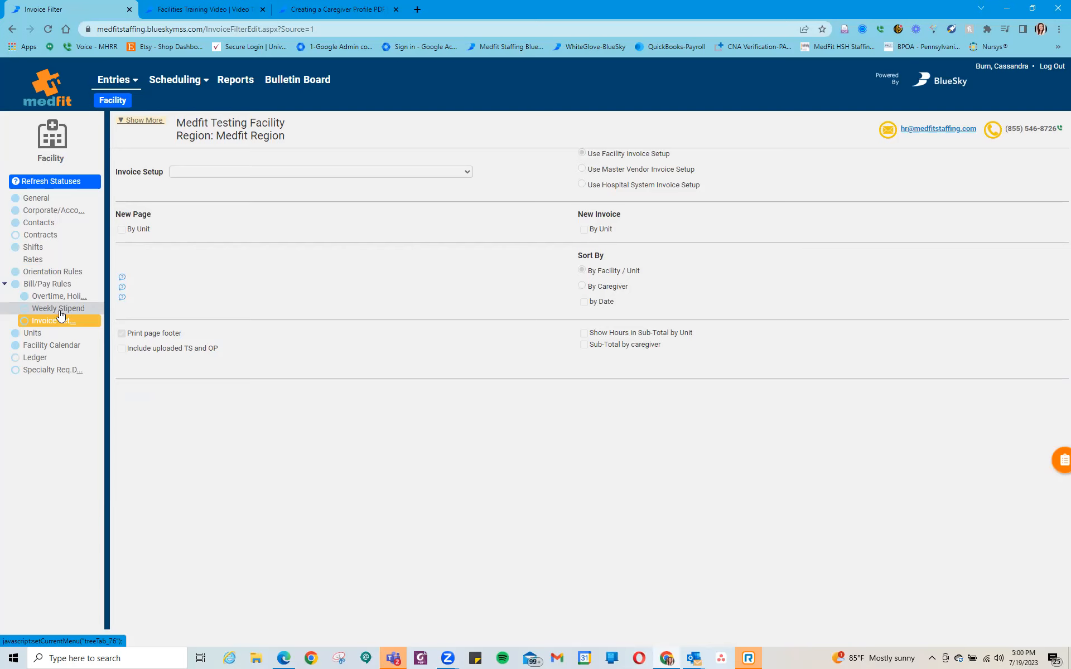
Examine the facility's unit list and the blank form for a new unit, and return to the list.
click(44, 339)
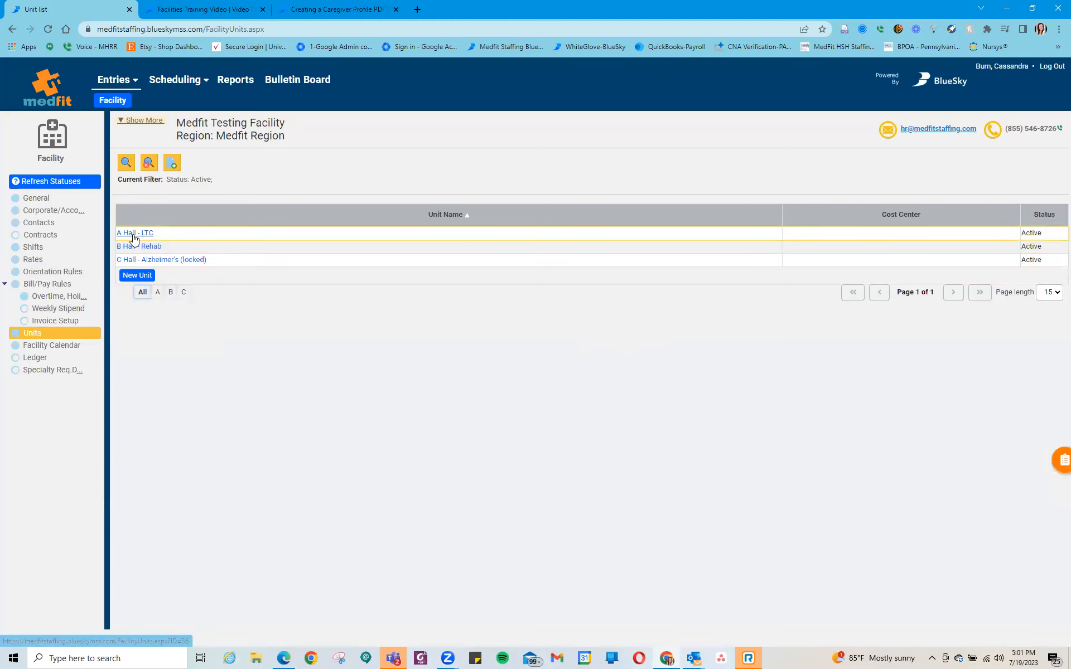
click(134, 276)
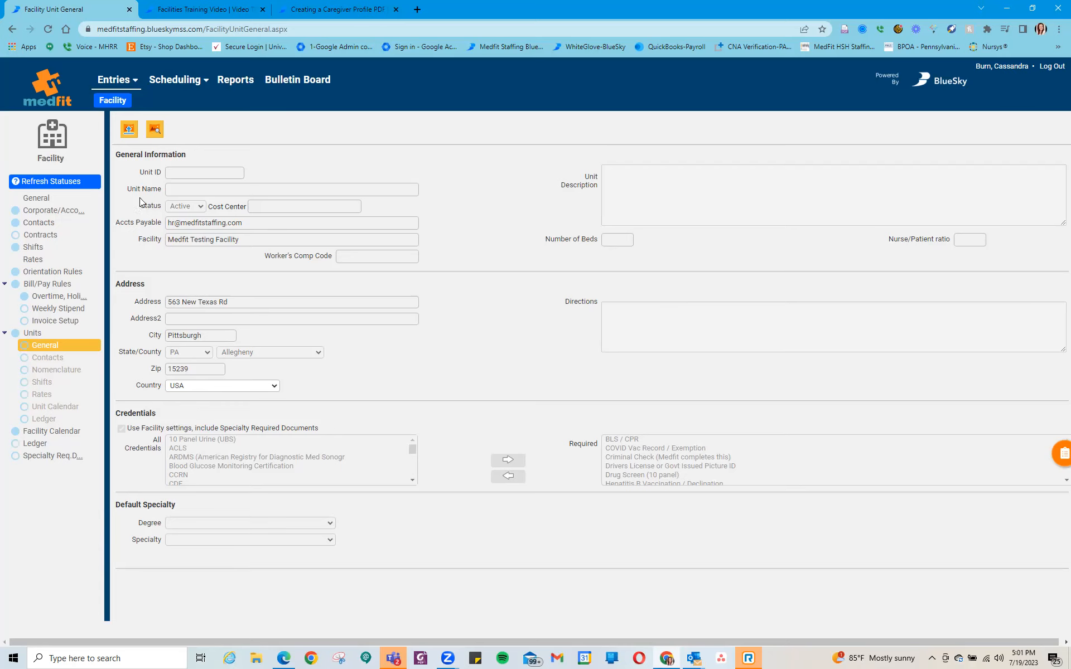
click(50, 347)
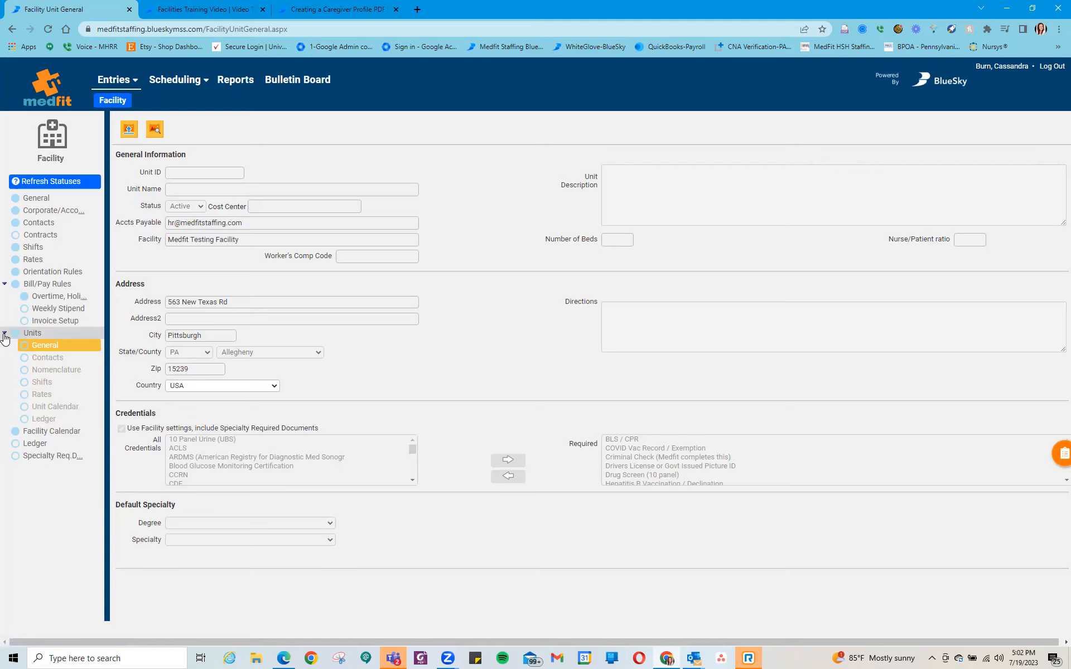
click(38, 335)
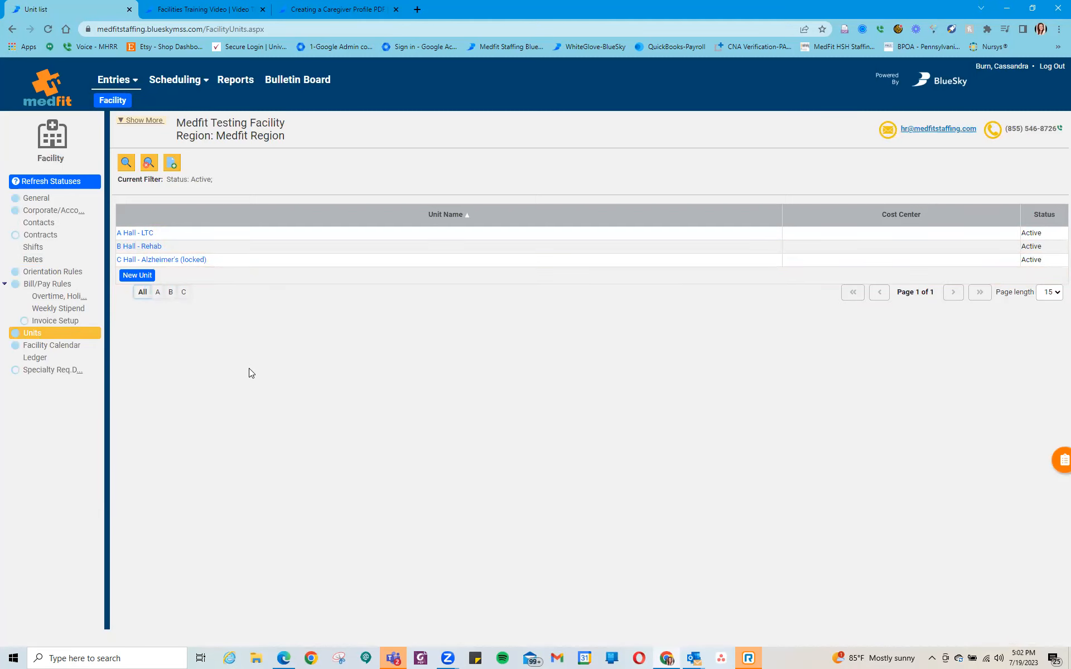
Open the facility's shift calendar.
click(31, 349)
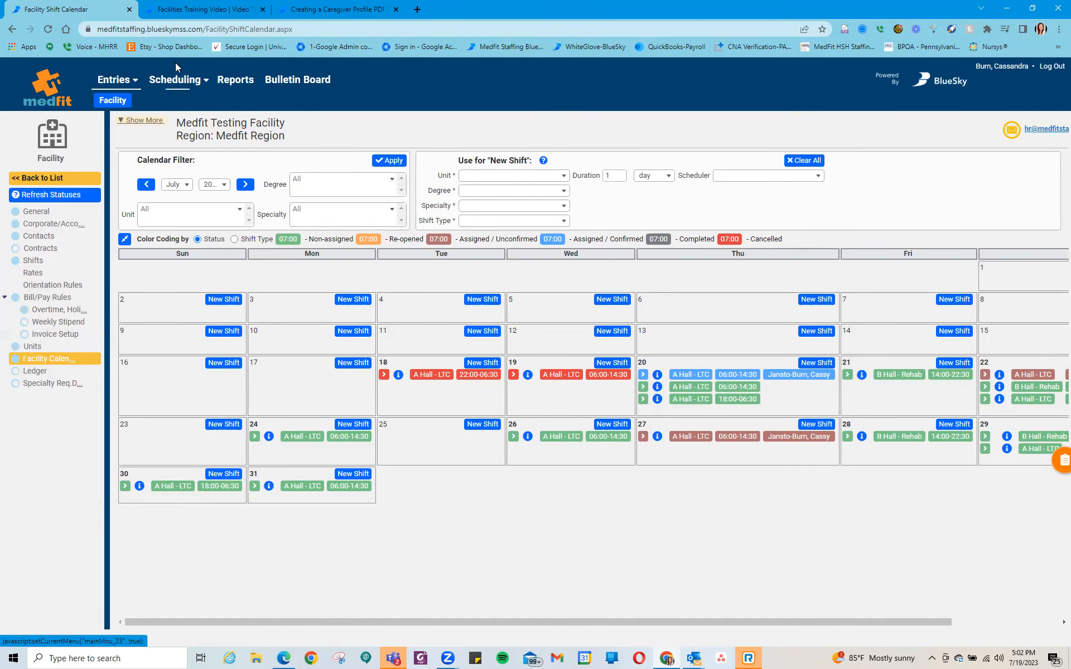
click(193, 82)
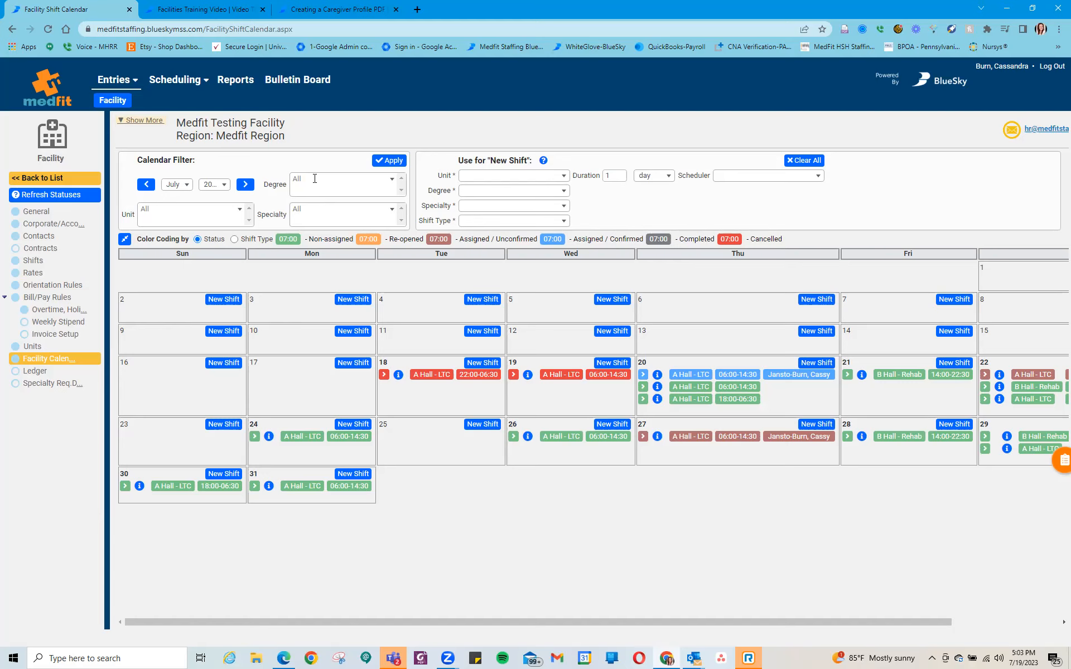
Try the CNA - Certified Nursing Assistant degree in the calendar filter and check its matching specialty options, leaving the filter cleared.
click(315, 179)
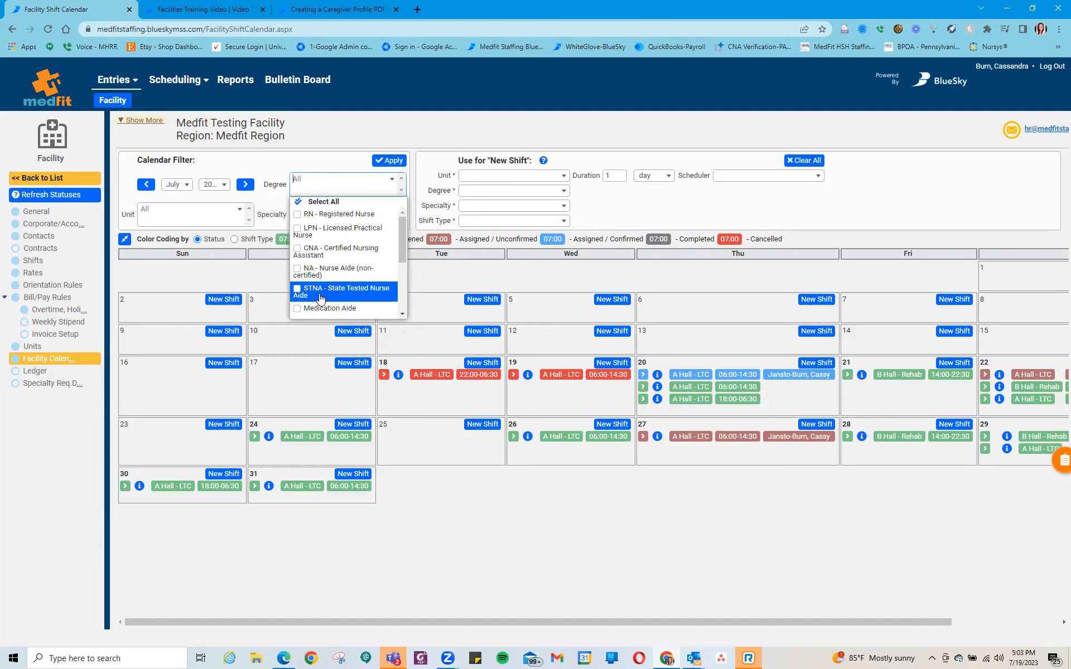
click(330, 169)
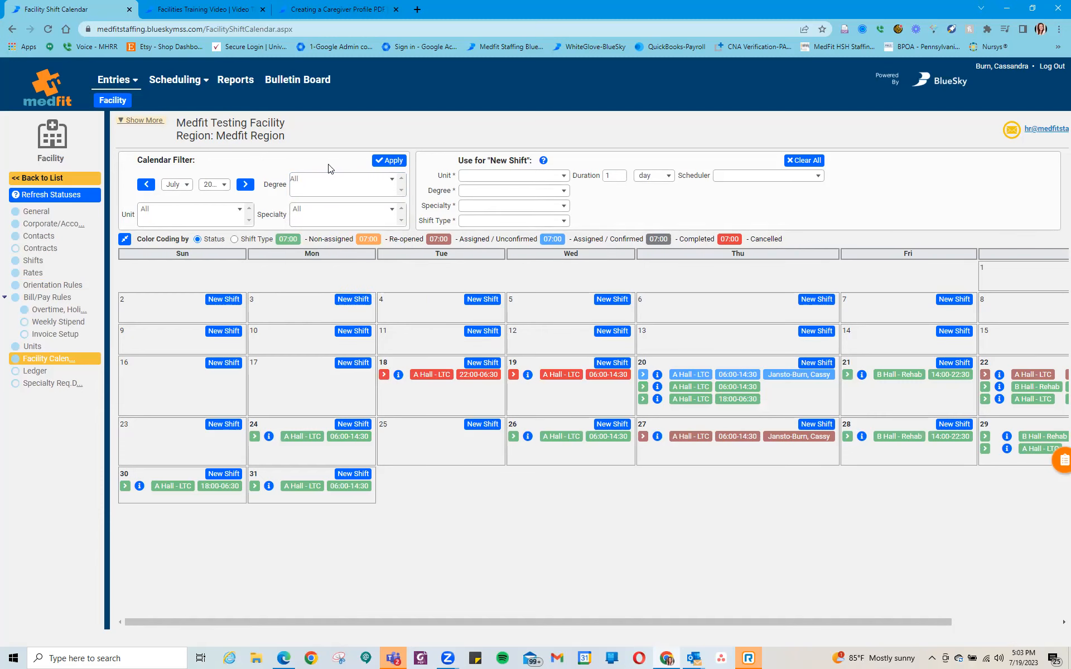
click(330, 216)
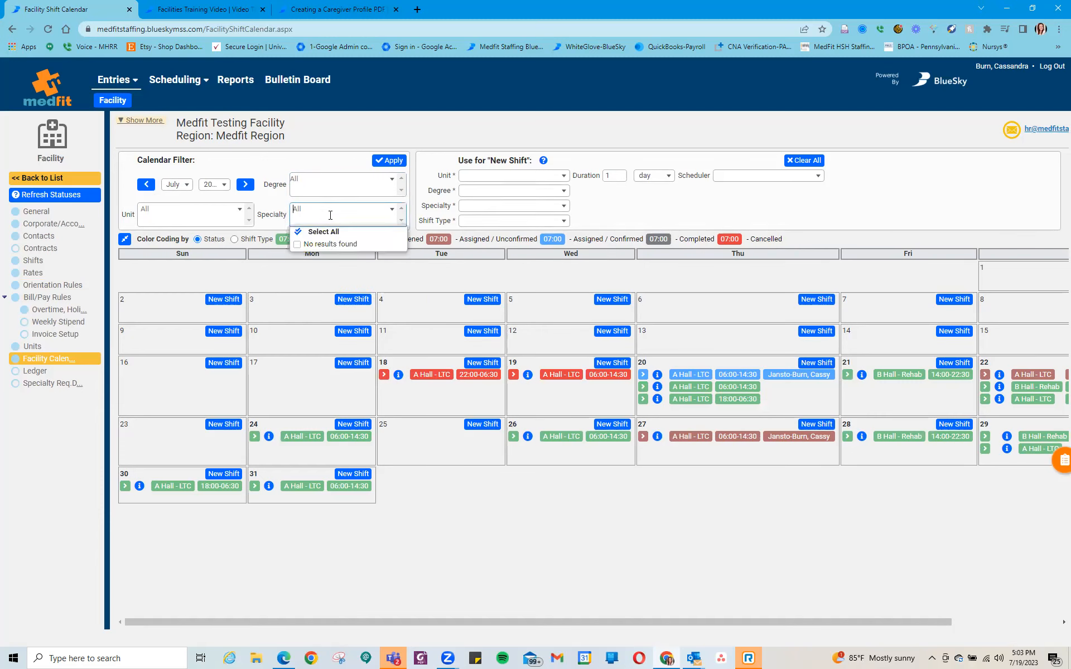
click(312, 184)
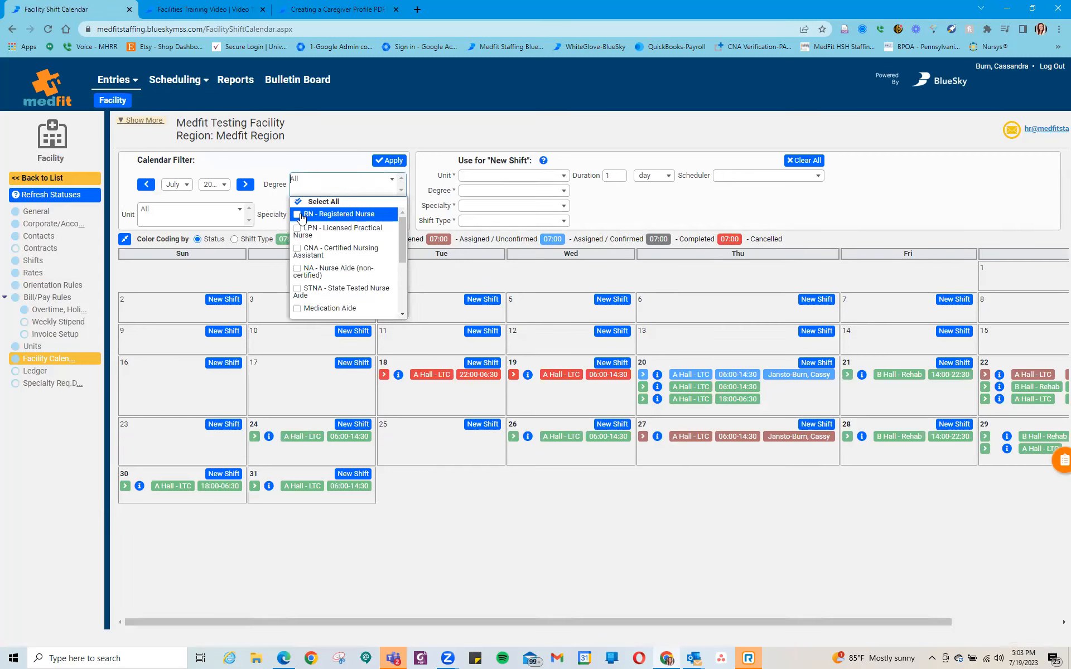
click(299, 255)
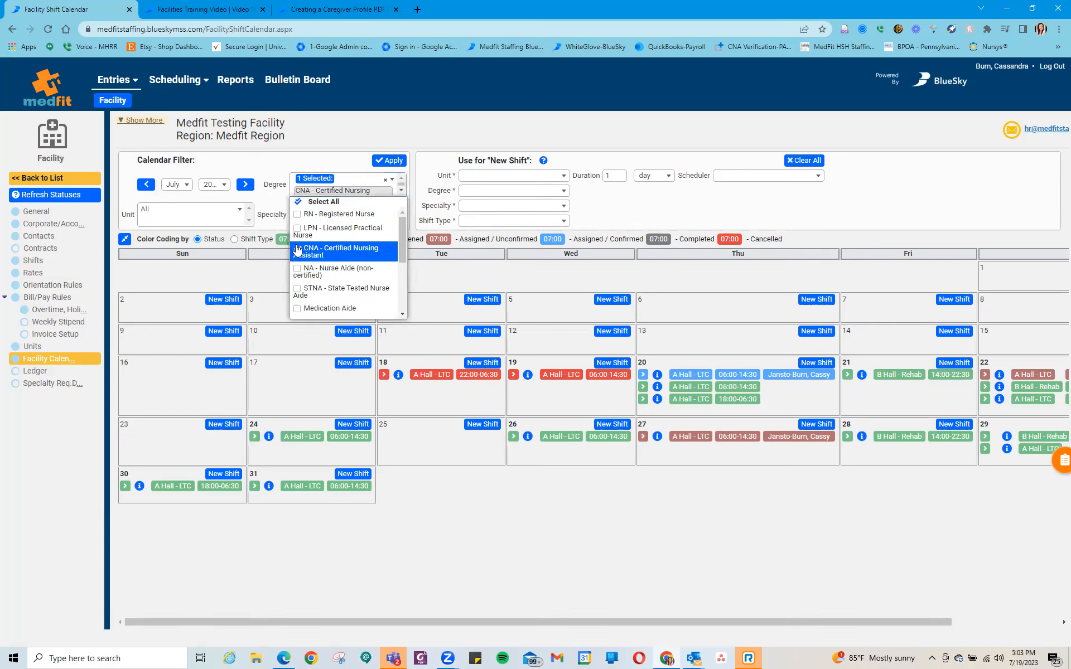
click(326, 156)
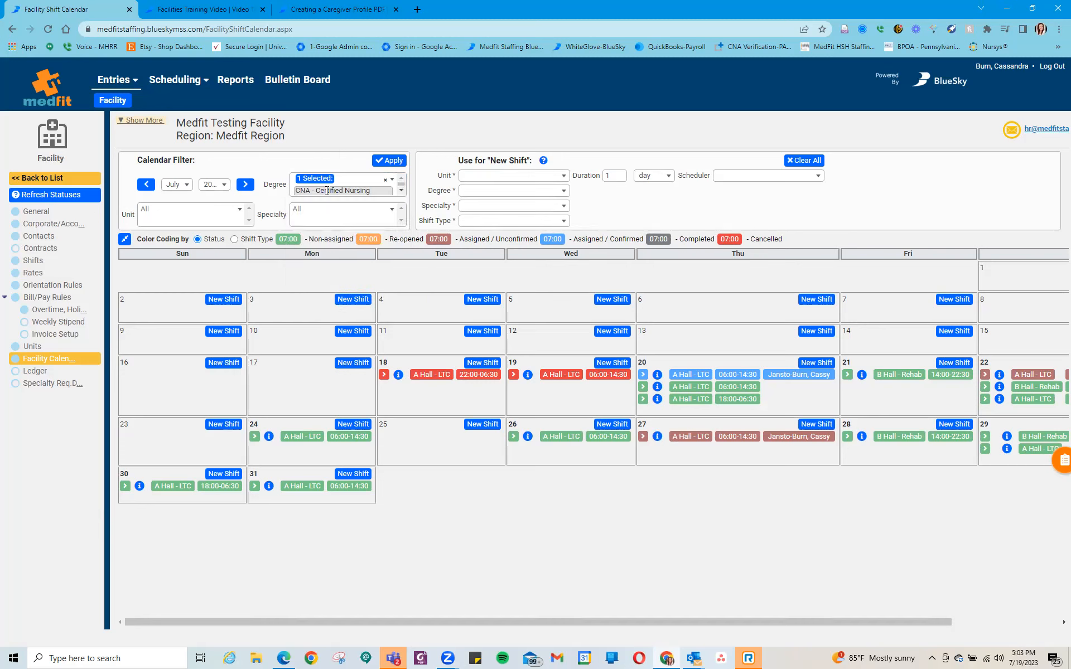
click(310, 212)
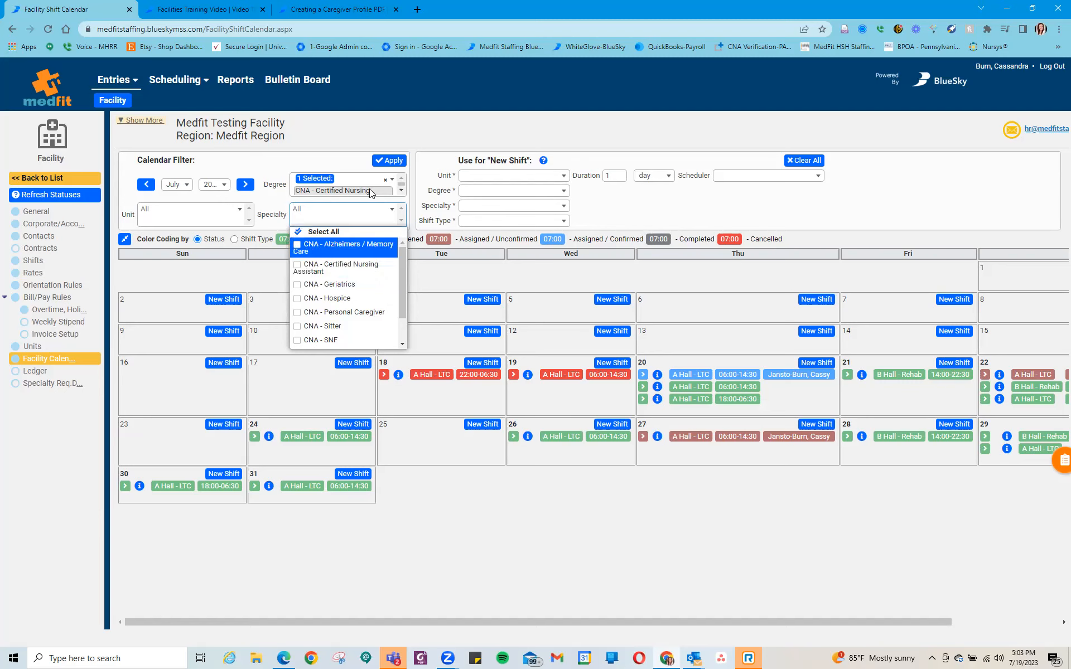
click(384, 180)
click(305, 141)
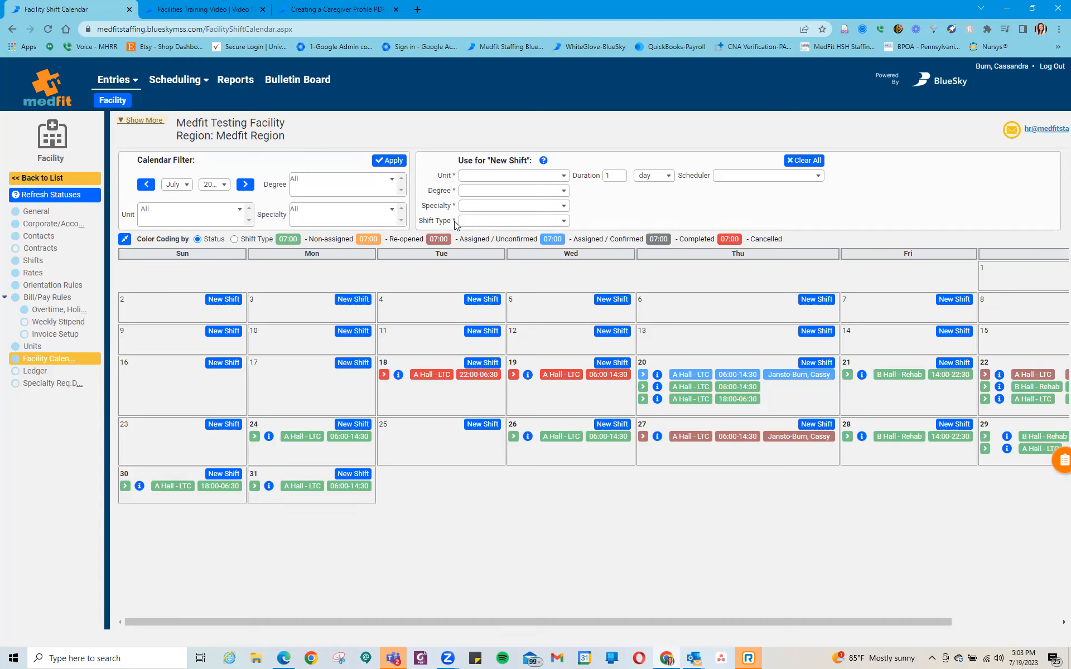
Preset the new shift with unit B Hall - Rehab, degree CNA - Certified Nursing Assistant, specialty CNA - Geriatrics and shift type Days (8hrs).
click(563, 176)
click(529, 204)
click(560, 193)
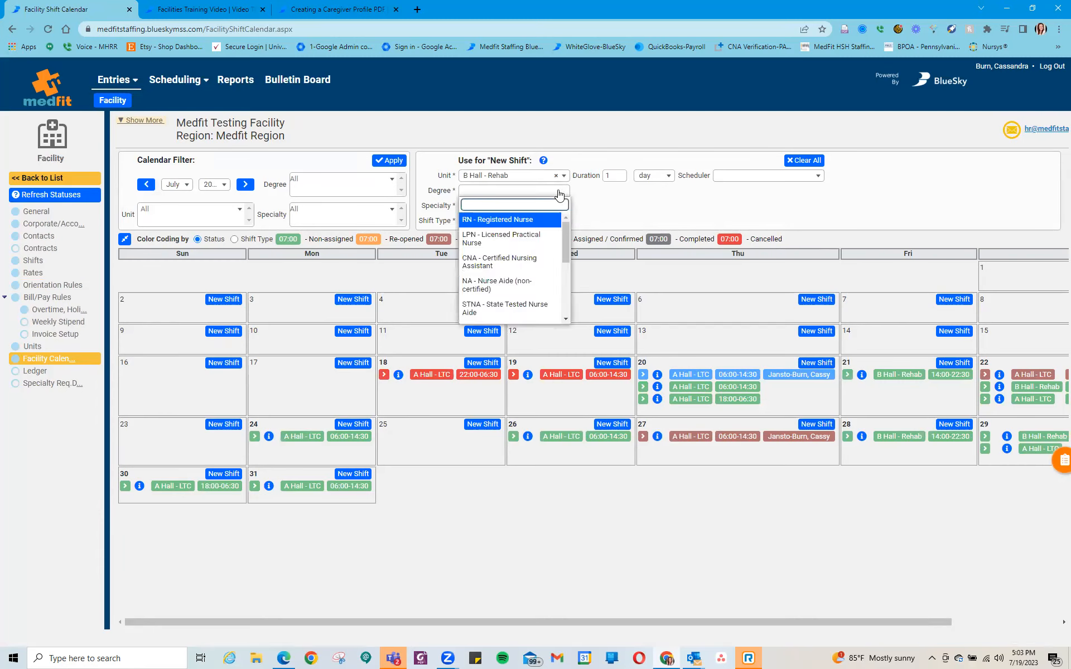
click(531, 260)
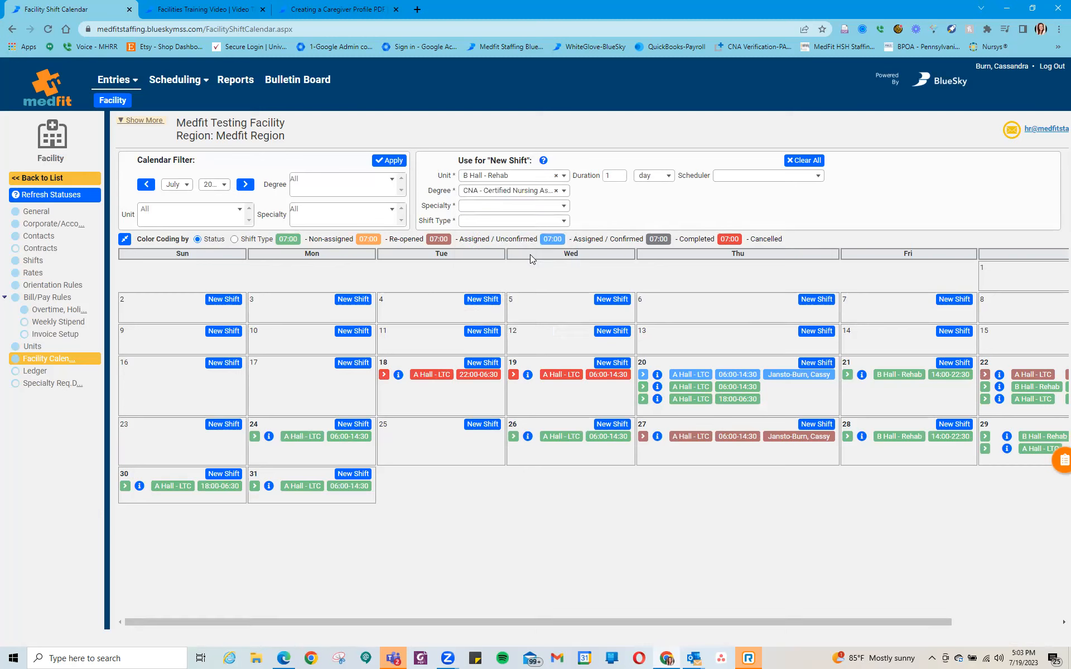
click(563, 207)
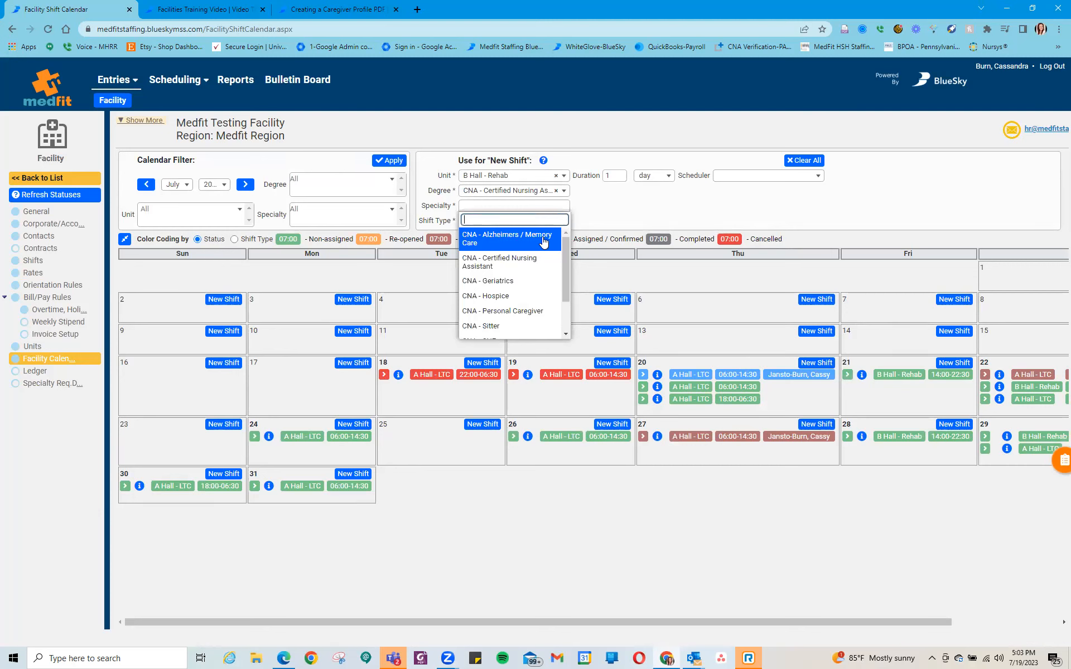
click(534, 283)
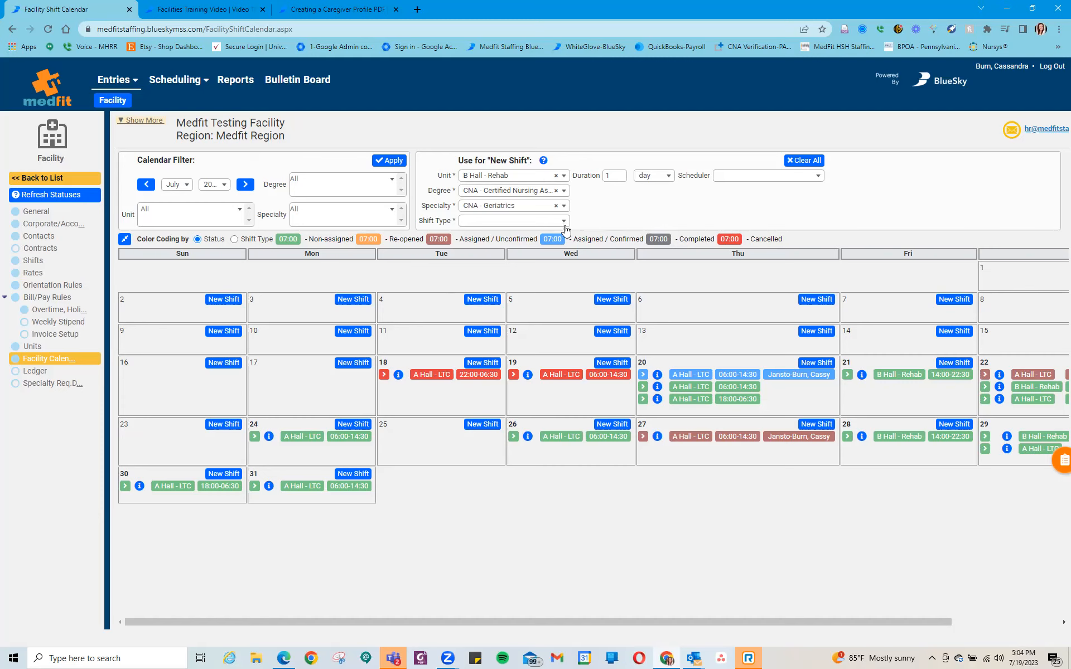
click(564, 206)
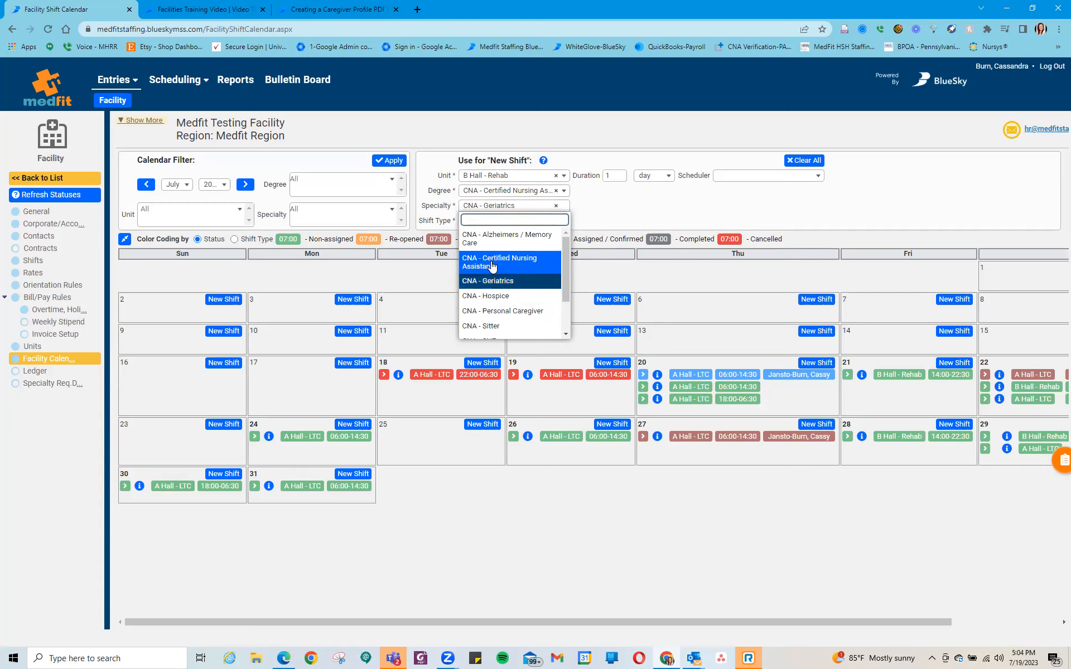
click(626, 210)
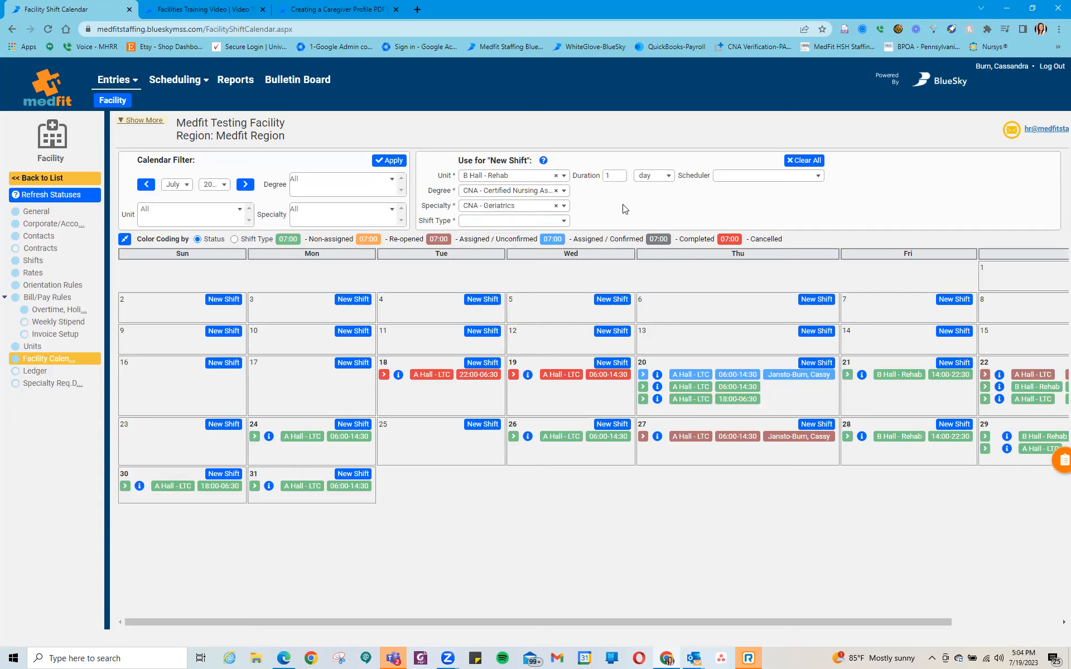
click(564, 223)
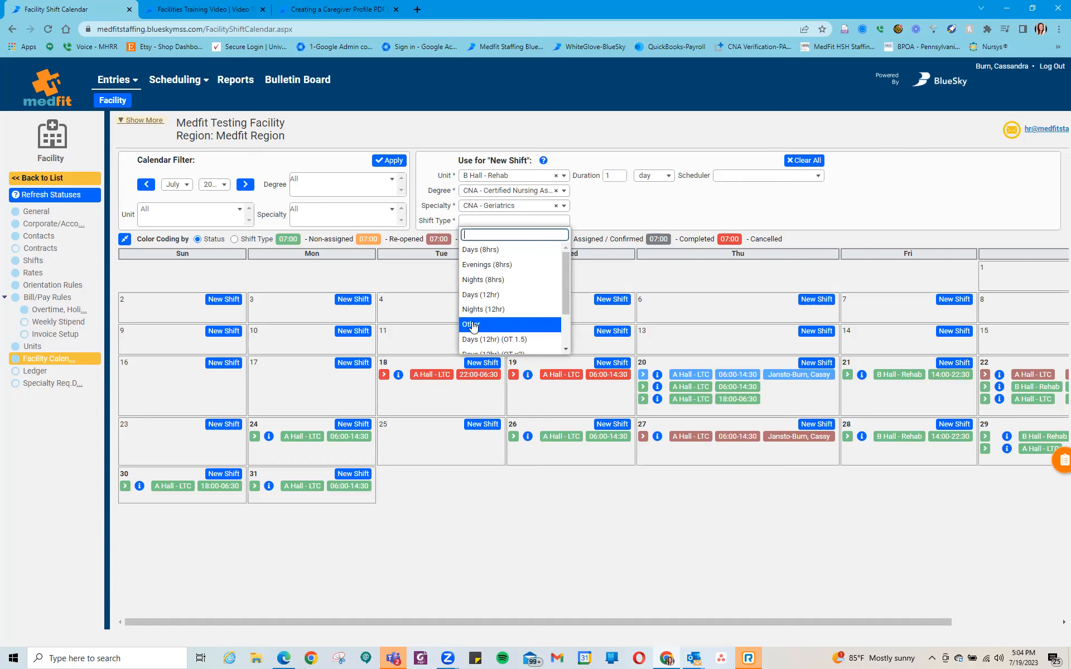
click(506, 250)
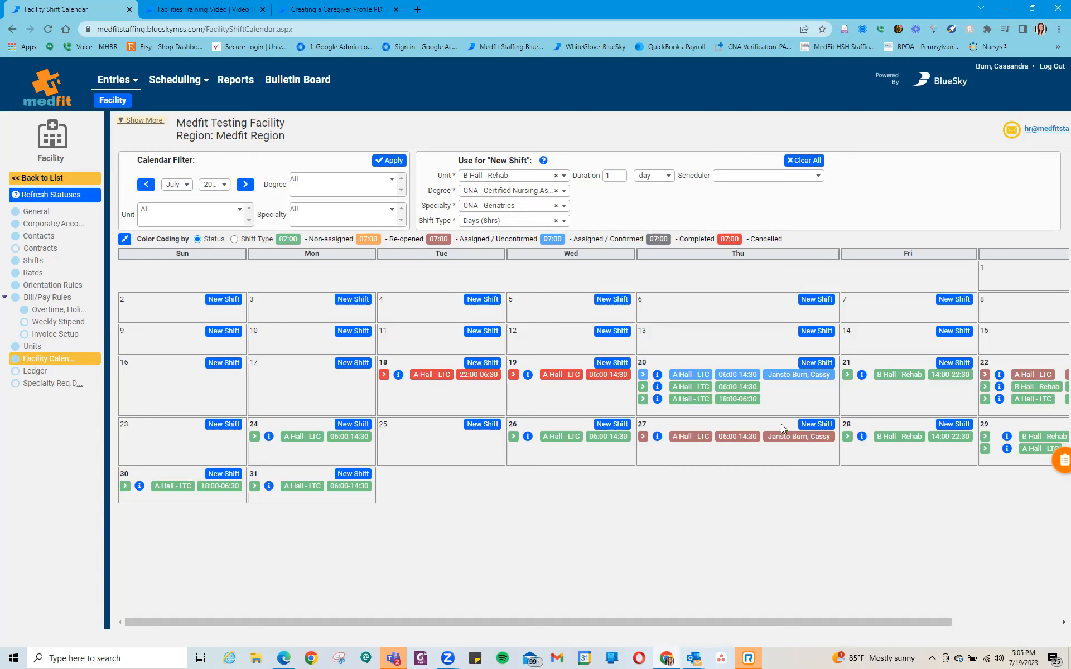
Start a new shift on July 25 and schedule Days (8hrs) shifts: two on July 25, one on July 27, two on July 29, one on July 30.
click(474, 425)
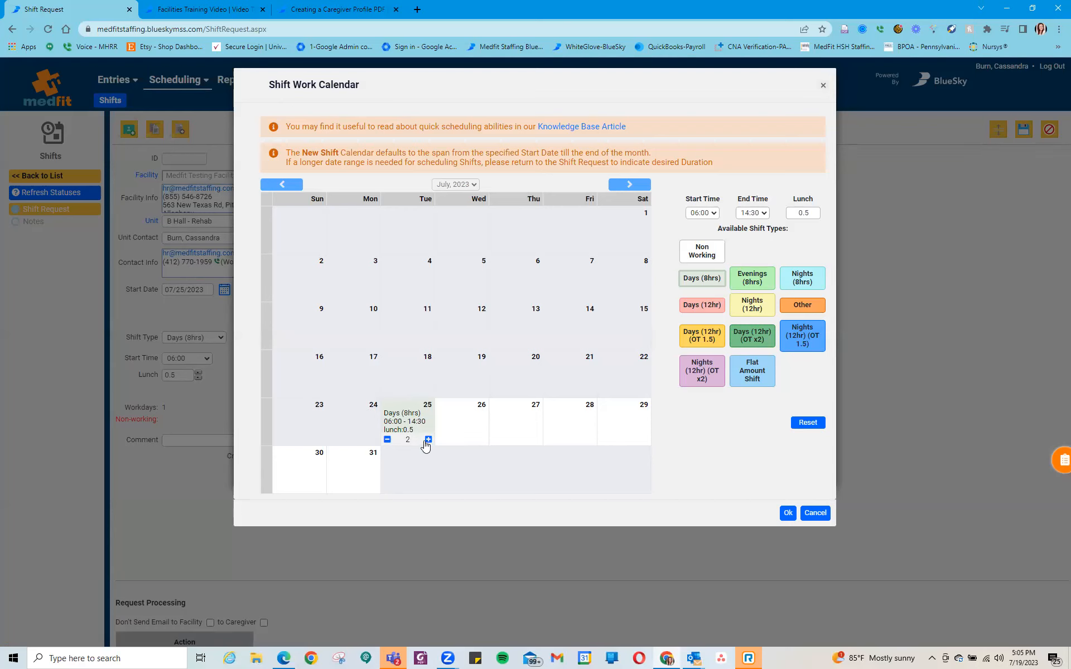
click(509, 423)
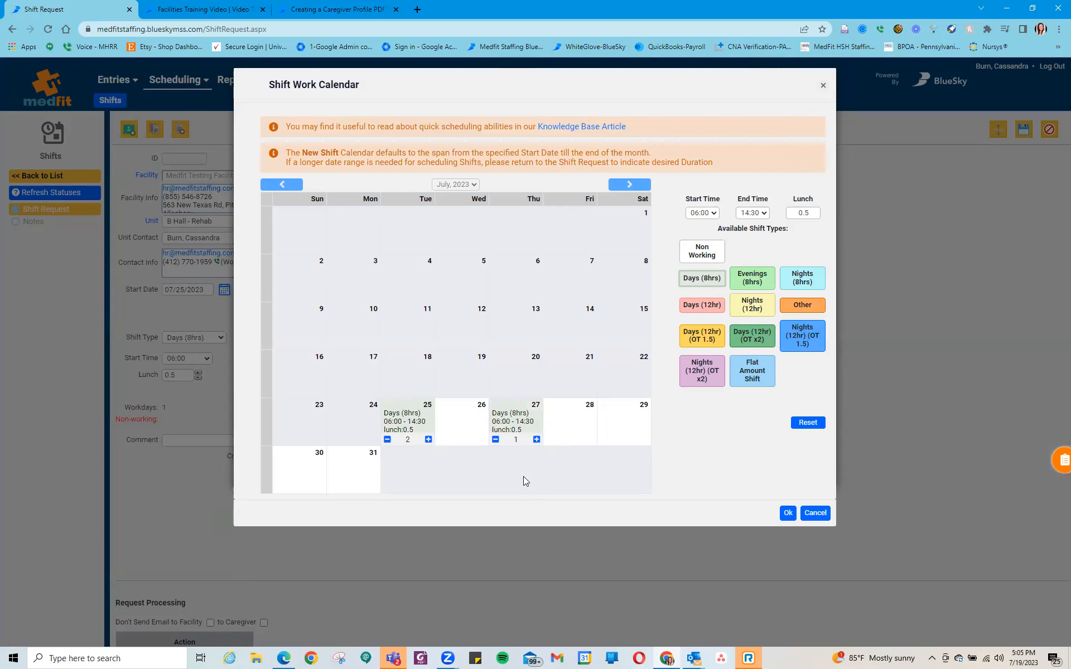
click(636, 421)
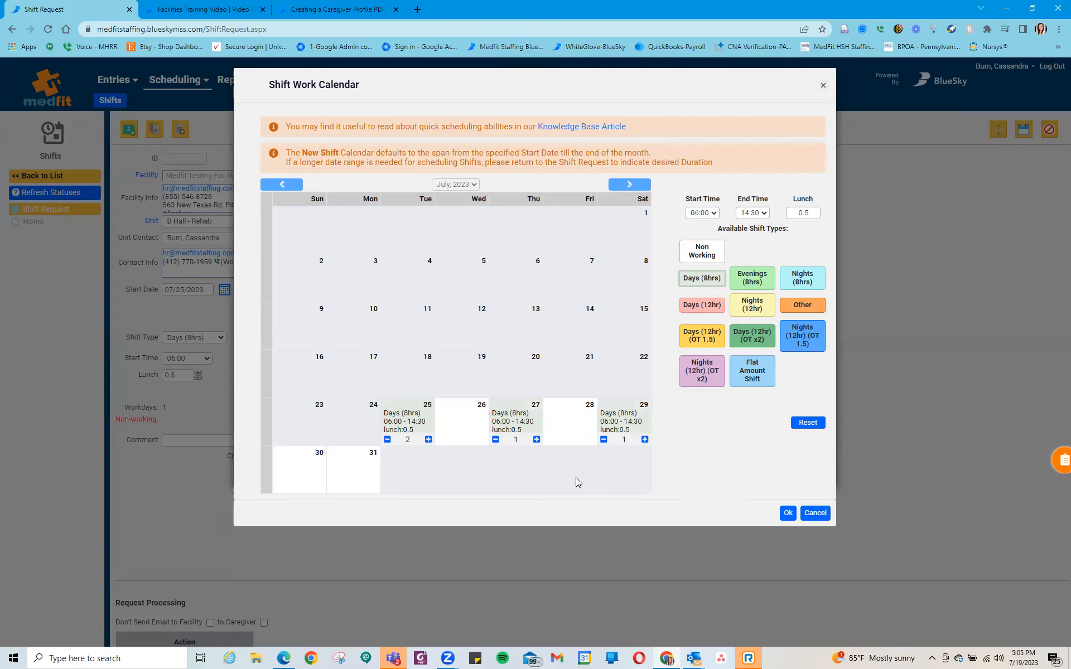
click(645, 440)
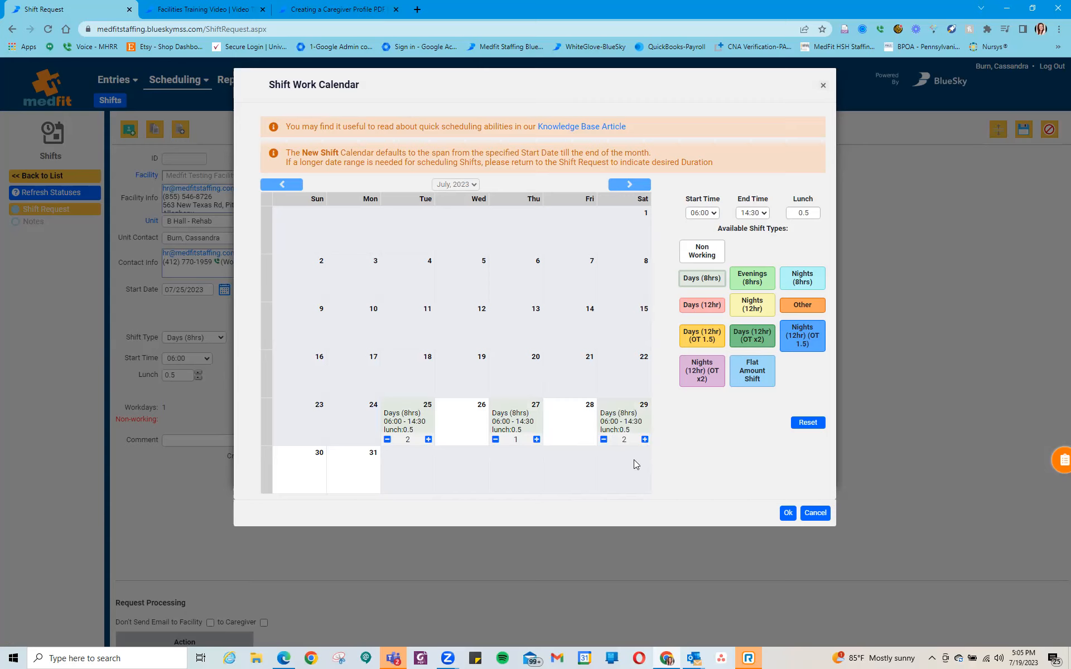
click(273, 473)
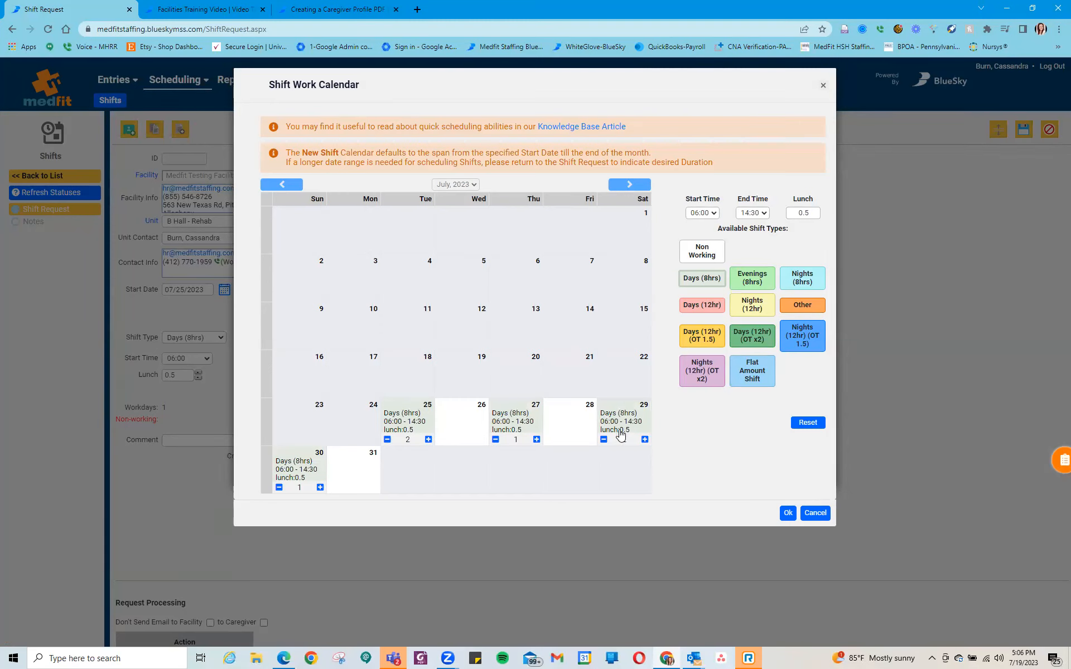
click(788, 513)
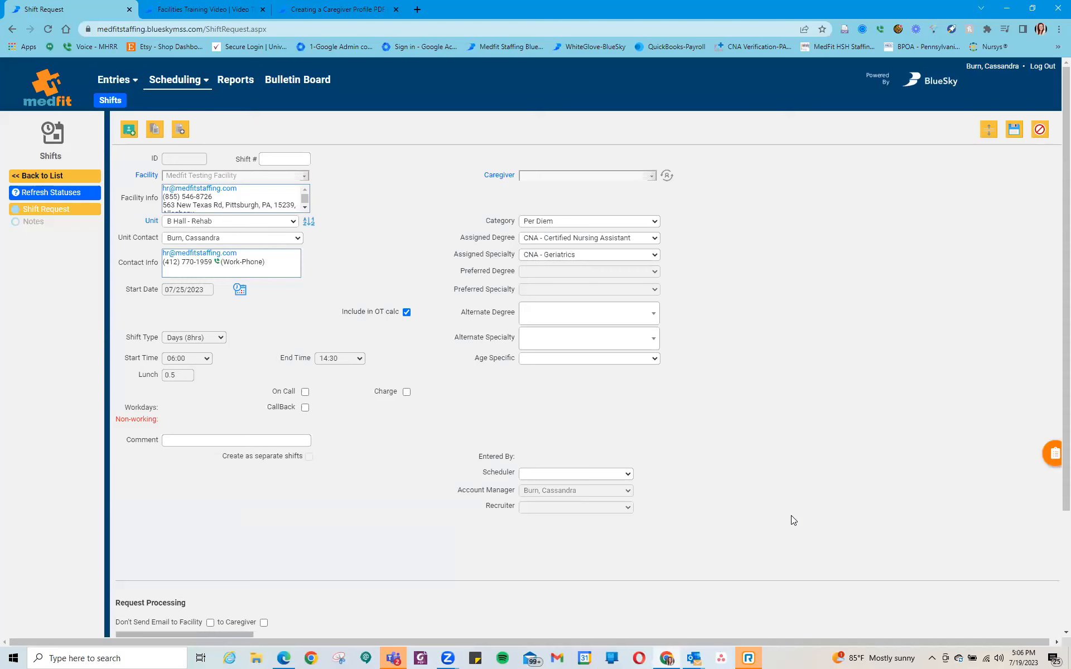
Save the B Hall CNA shift request, agreeing to create the entries as separate shifts.
scroll(792, 513, down, 2)
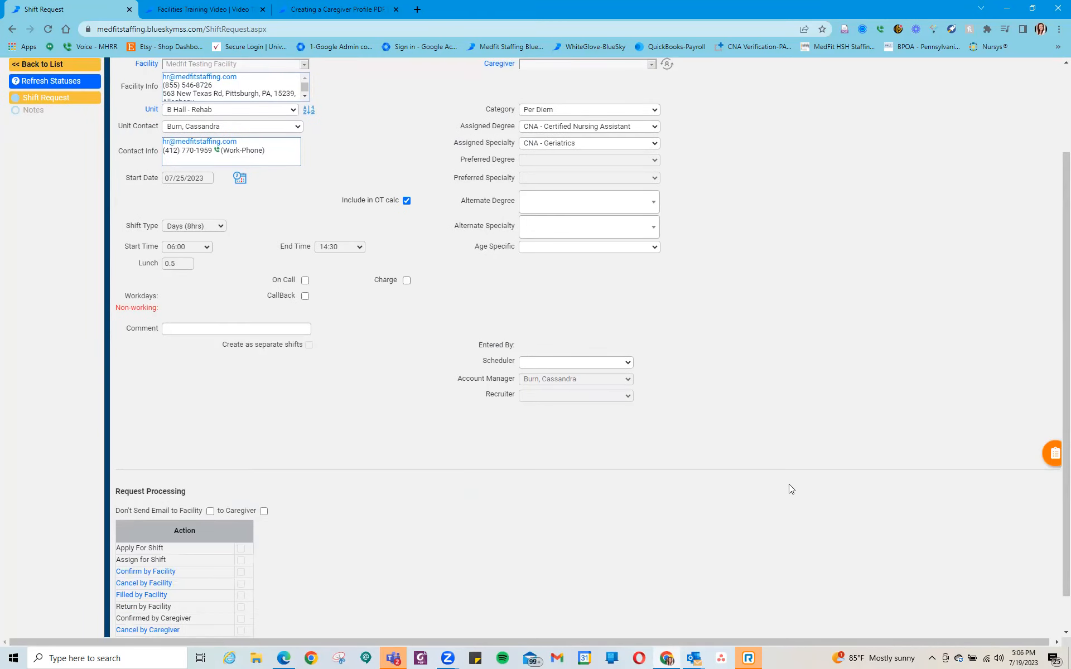
scroll(790, 477, down, 1)
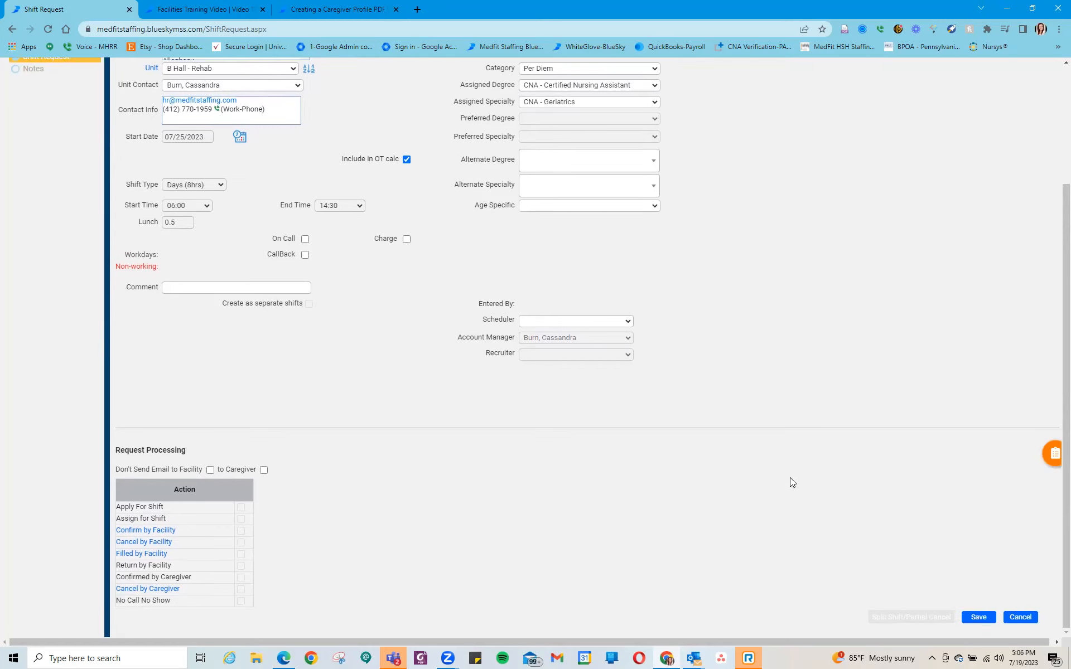
click(977, 618)
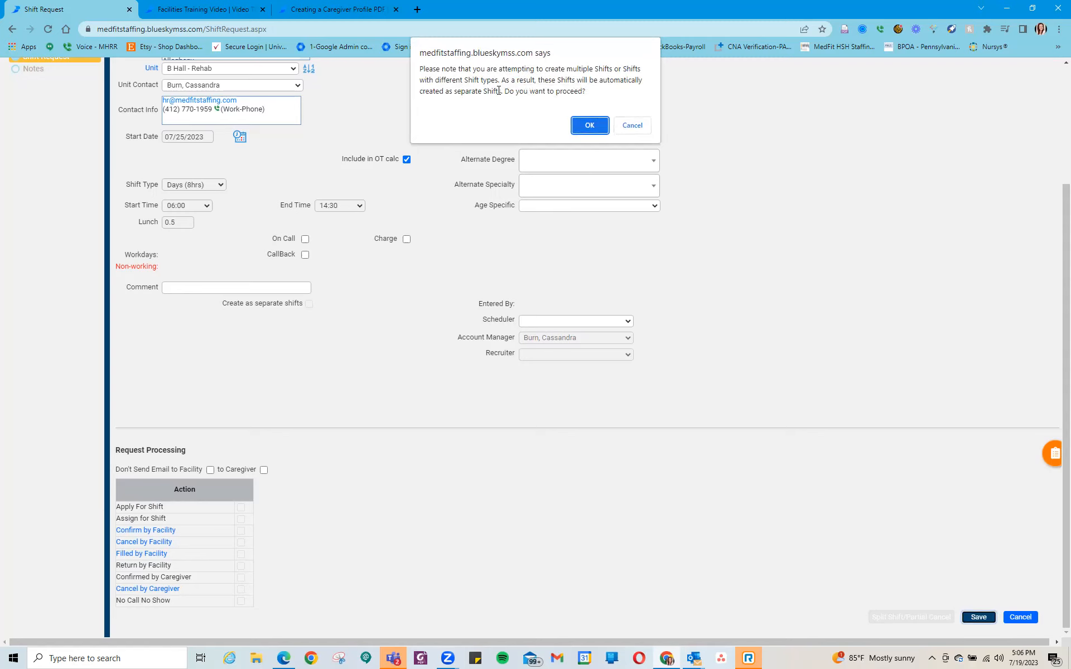
click(589, 125)
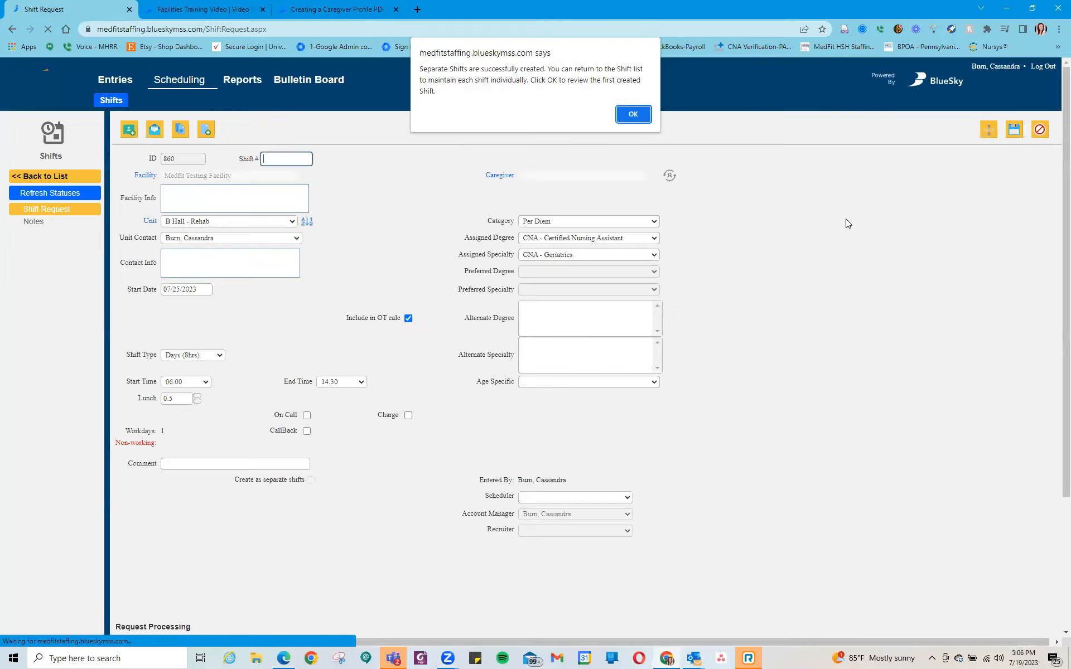
Send the CNA shift notification email to the preselected company user and return to the facility calendar.
click(634, 114)
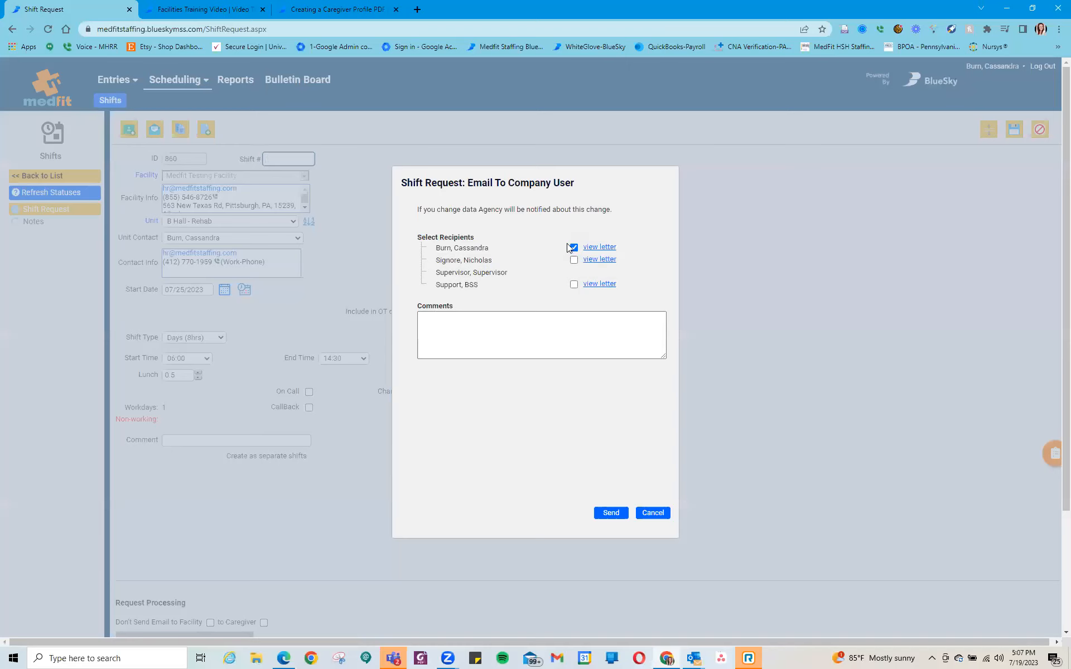
click(622, 514)
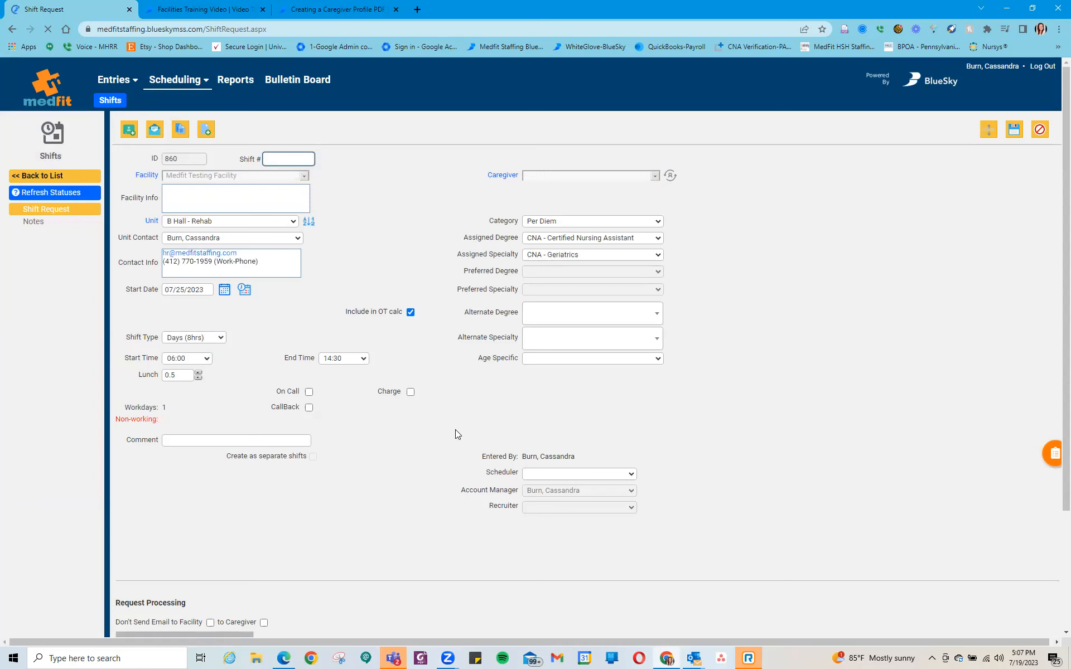
click(41, 178)
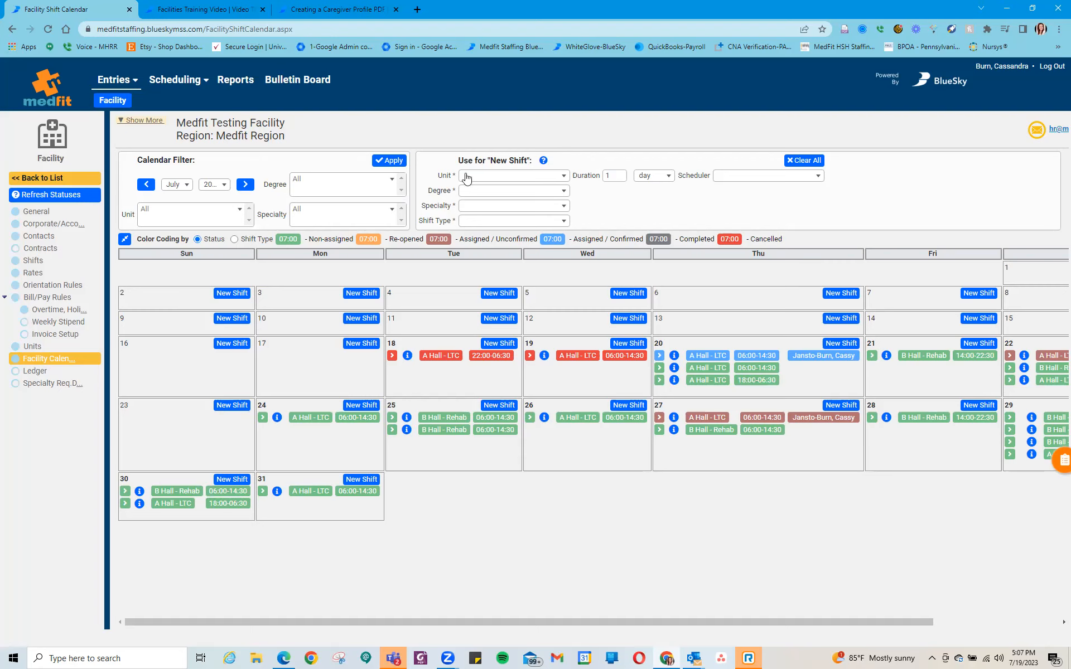
Preset the new shift with unit A Hall - LTC, degree LPN - Licensed Practical Nurse, specialty LPN - Geriatrics and shift type Evenings (8hrs).
click(556, 178)
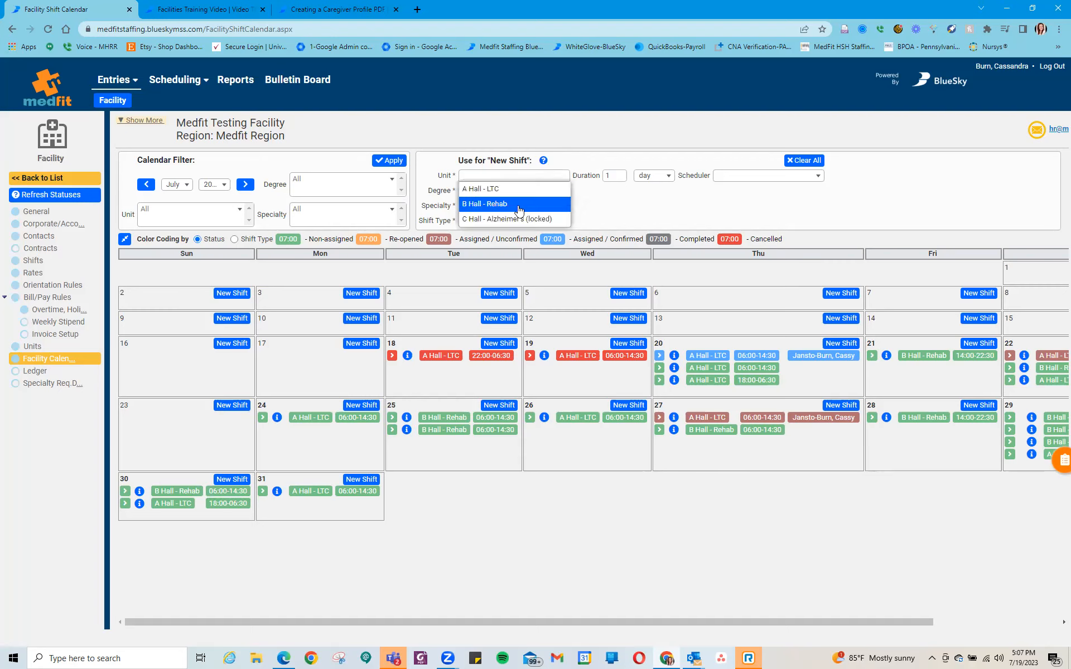
click(507, 190)
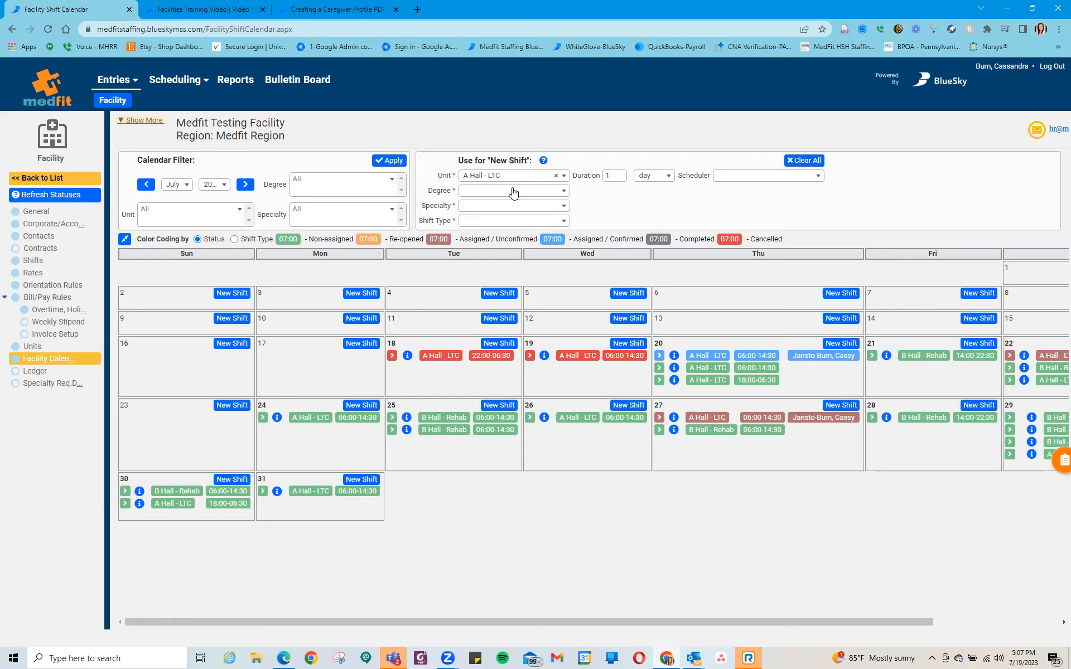
click(510, 191)
click(505, 246)
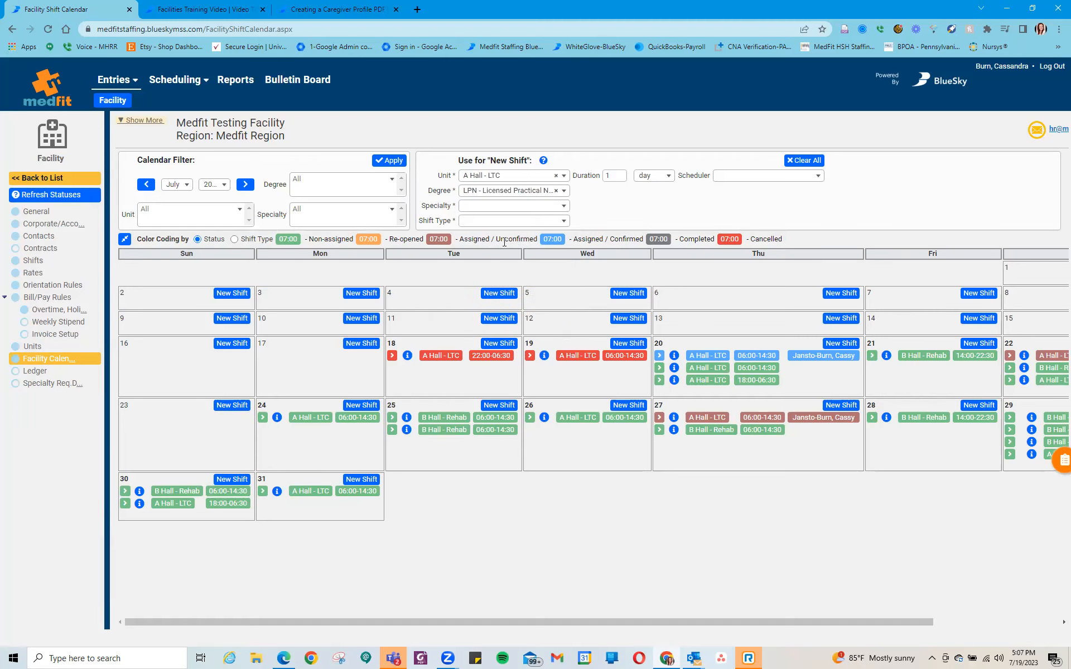
click(556, 207)
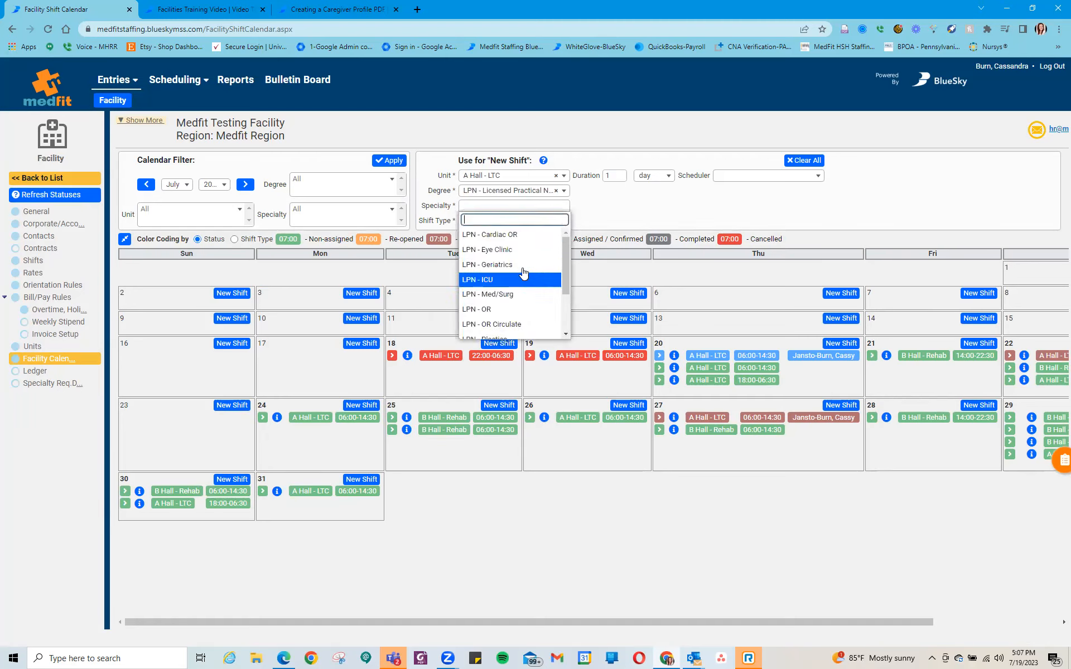
click(521, 265)
click(534, 222)
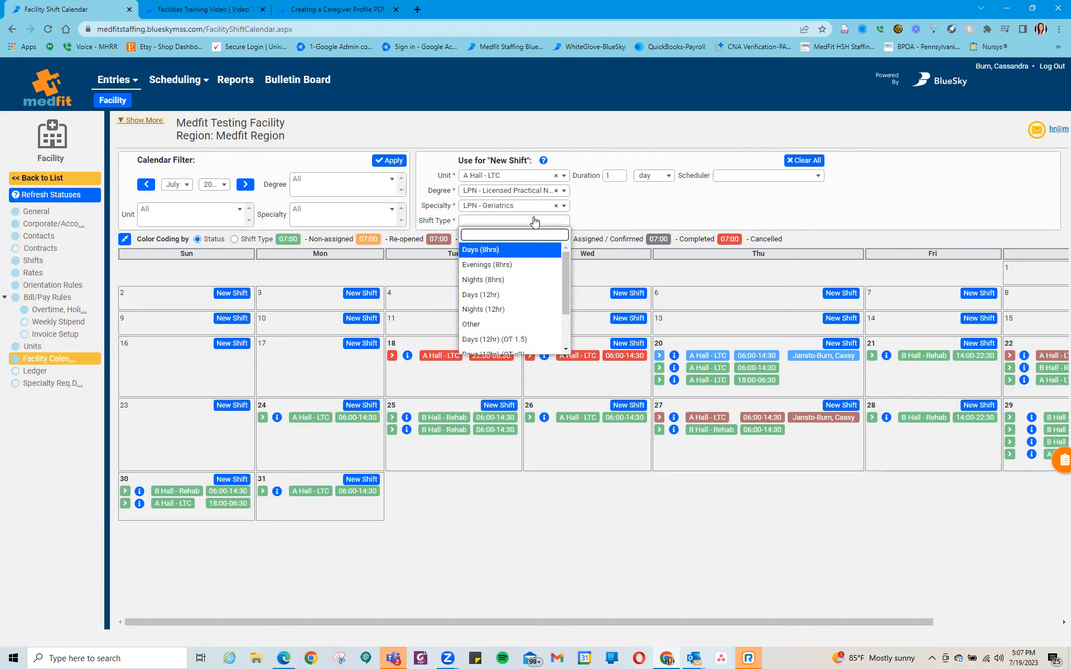
click(517, 266)
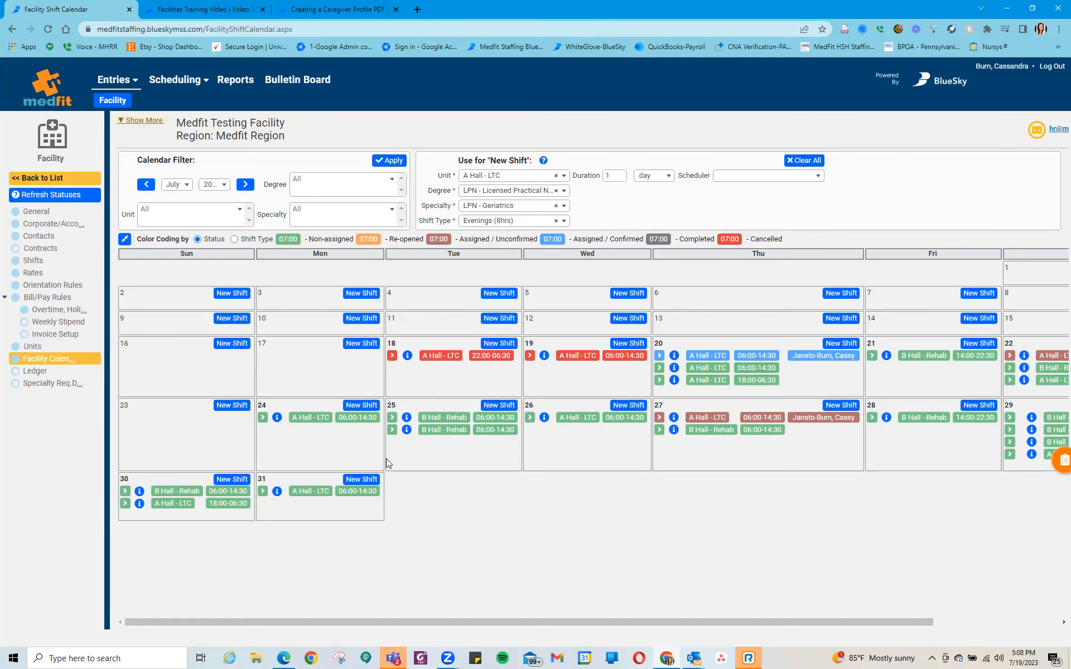
Start a new shift on July 24 and schedule Evenings (8hrs) shifts: one on July 24, one on July 26, two on July 31.
click(362, 405)
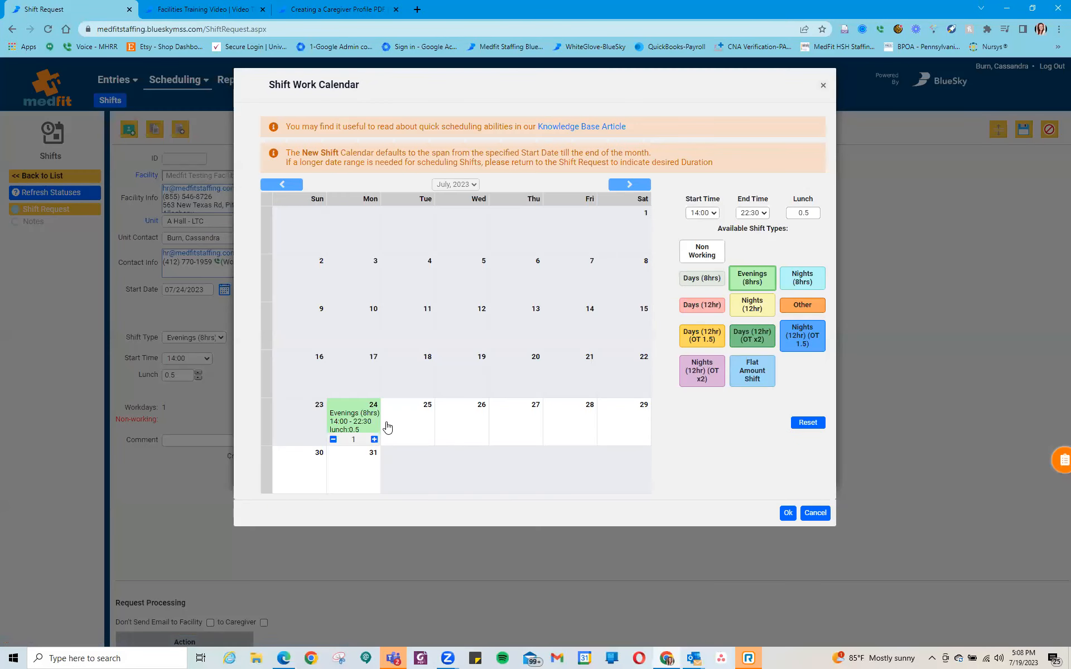
click(468, 419)
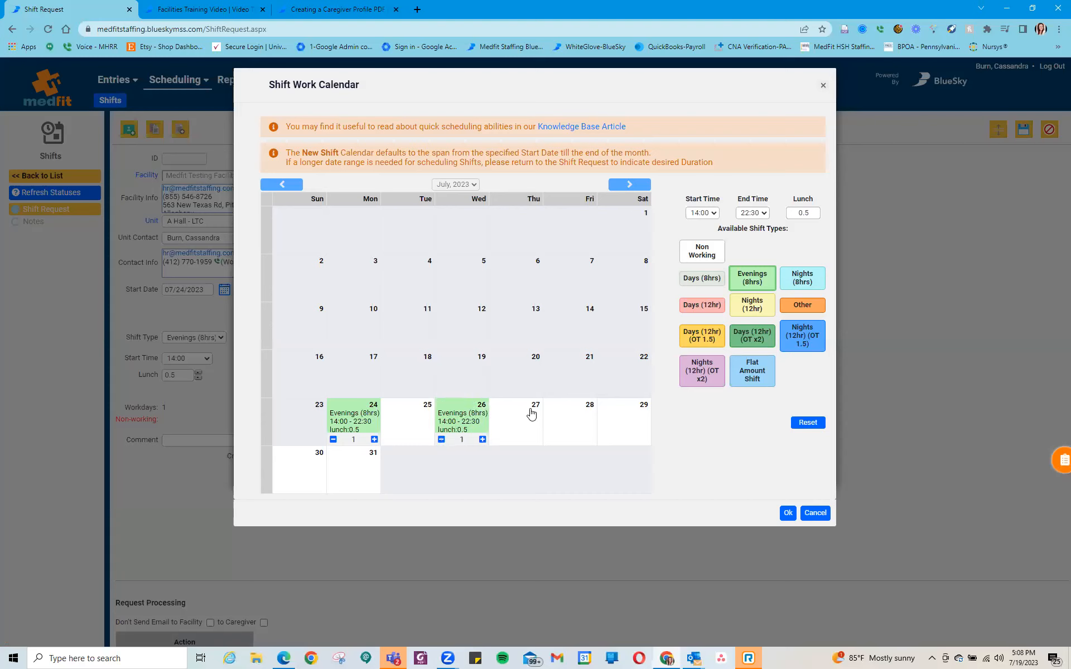
click(366, 473)
click(374, 488)
click(787, 514)
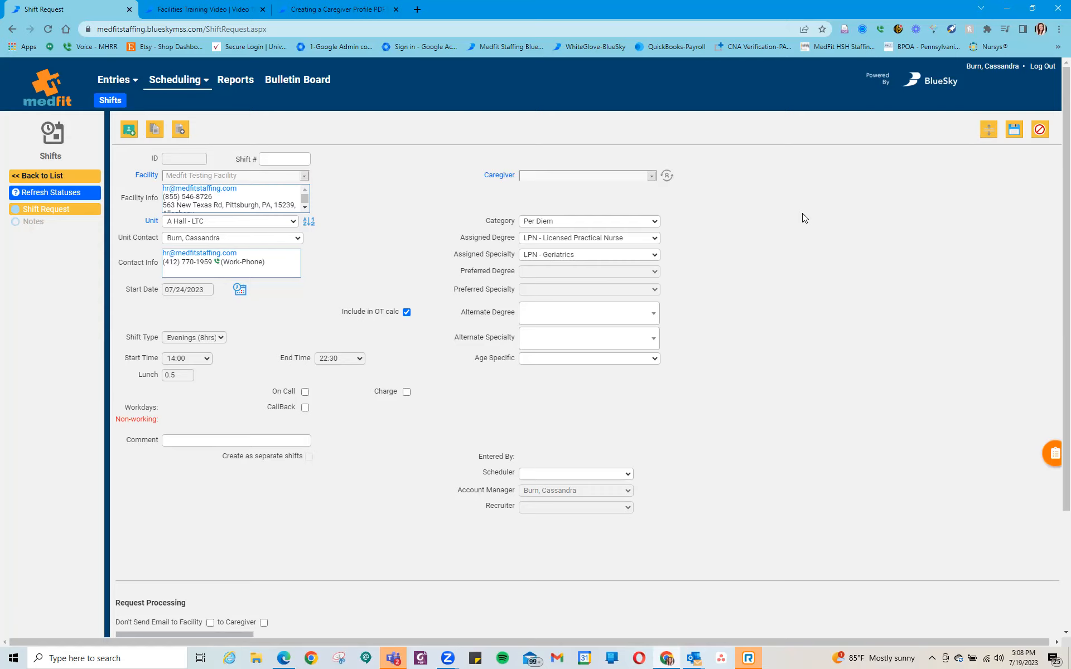
Save the A Hall LPN request as separate shifts and send the notification email to the preselected company user.
scroll(803, 214, down, 3)
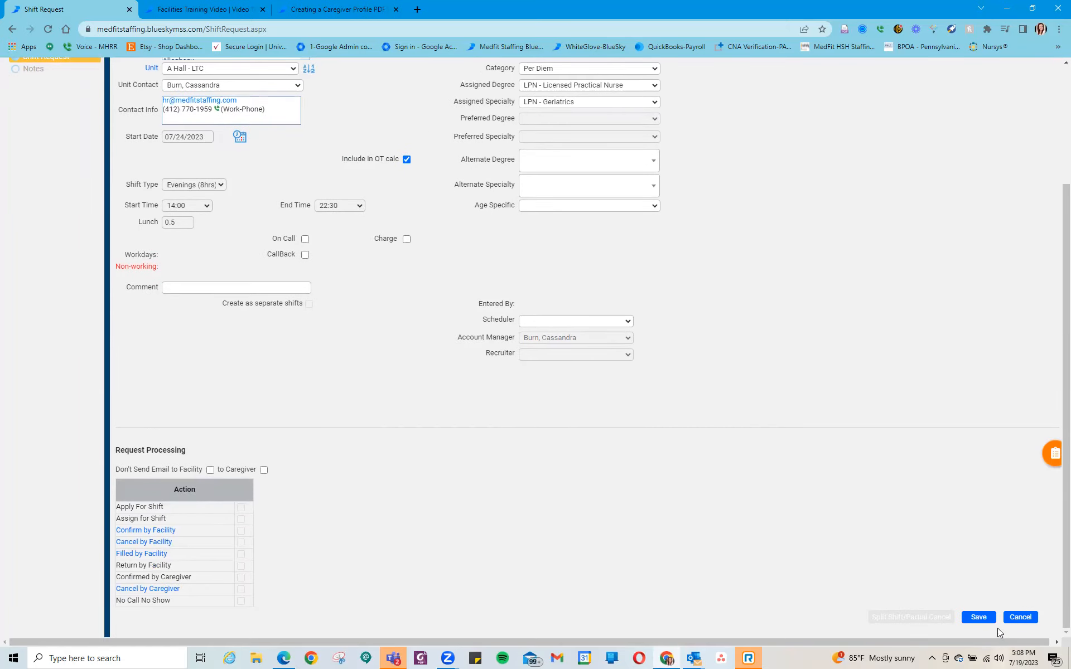
click(979, 617)
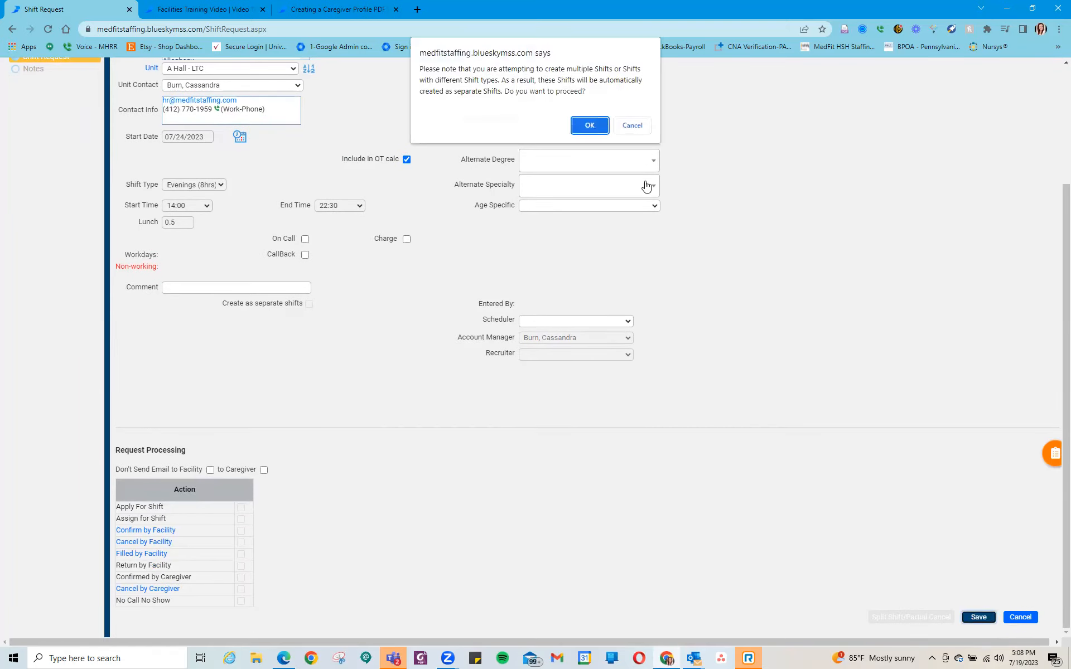
click(586, 127)
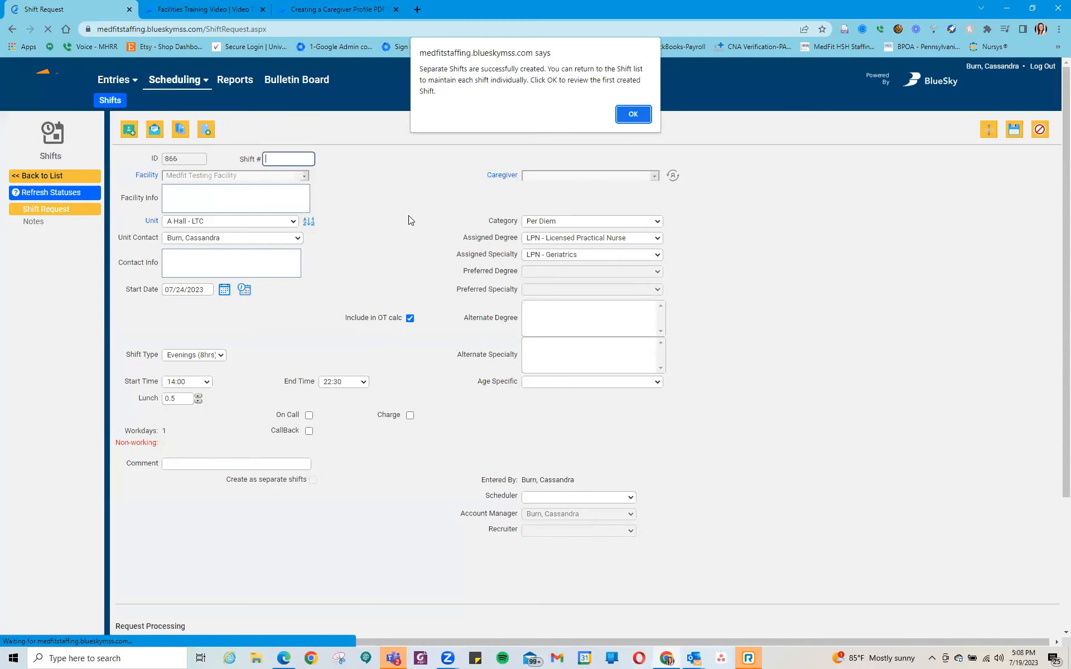
click(633, 115)
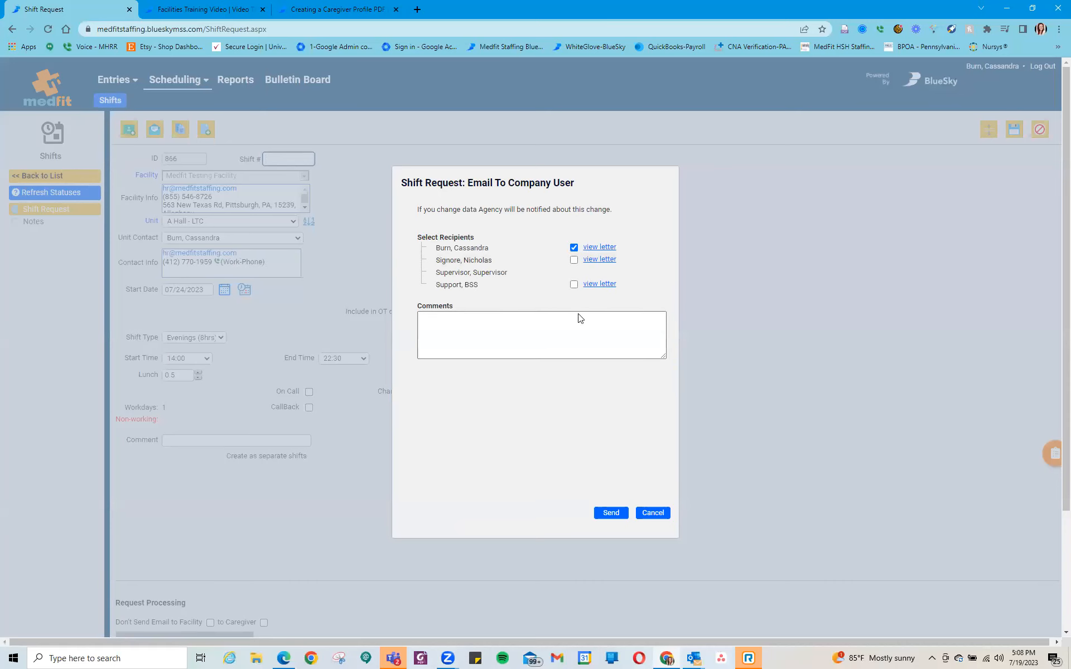
click(611, 513)
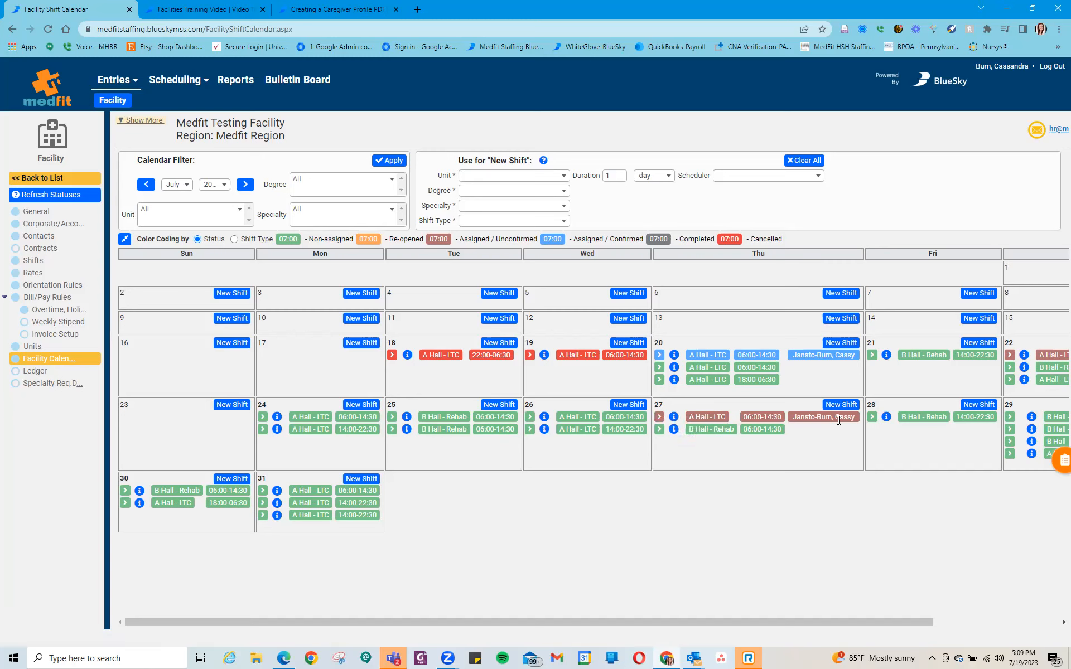
Try to save the assigned July 27 A Hall - LTC shift as confirmed by facility, reading through the caregiver's incomplete document list.
click(660, 418)
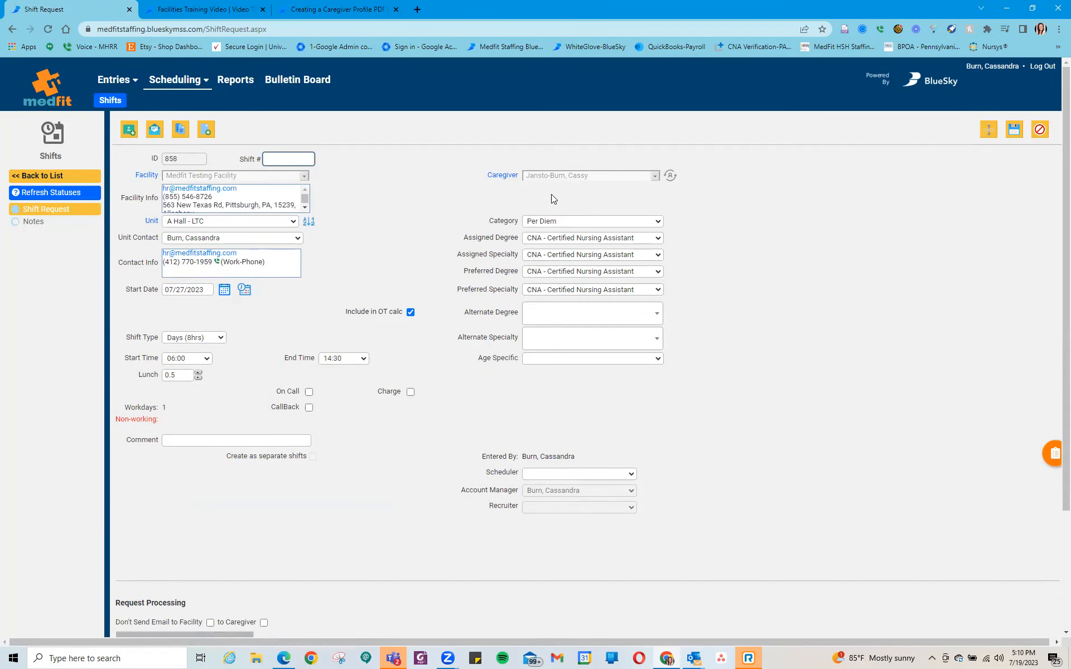
scroll(438, 424, down, 2)
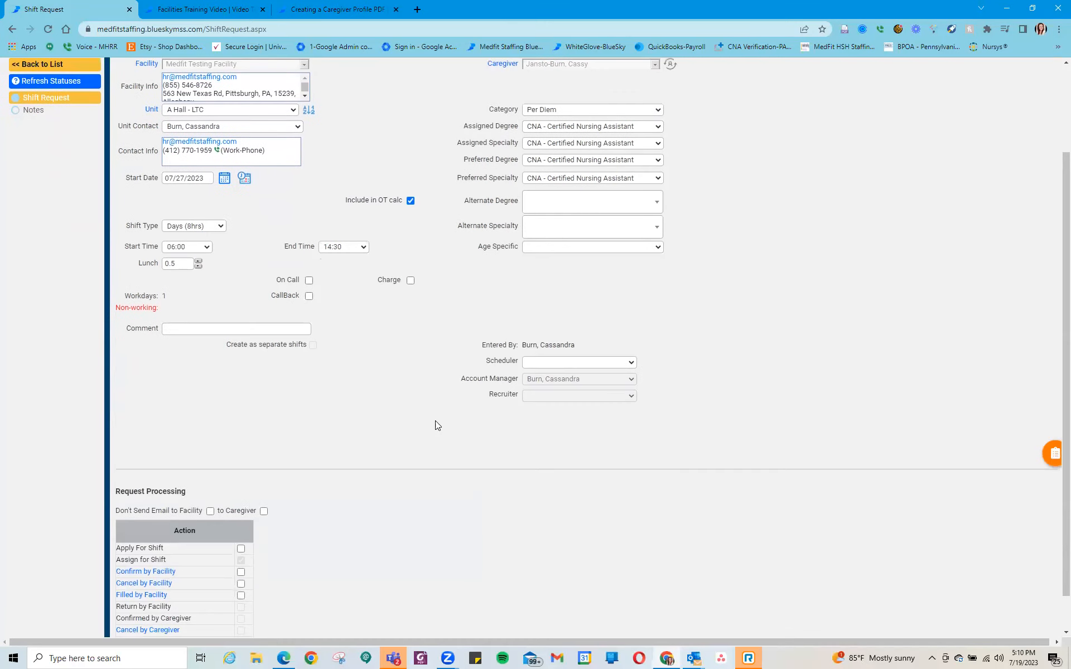
scroll(434, 416, down, 1)
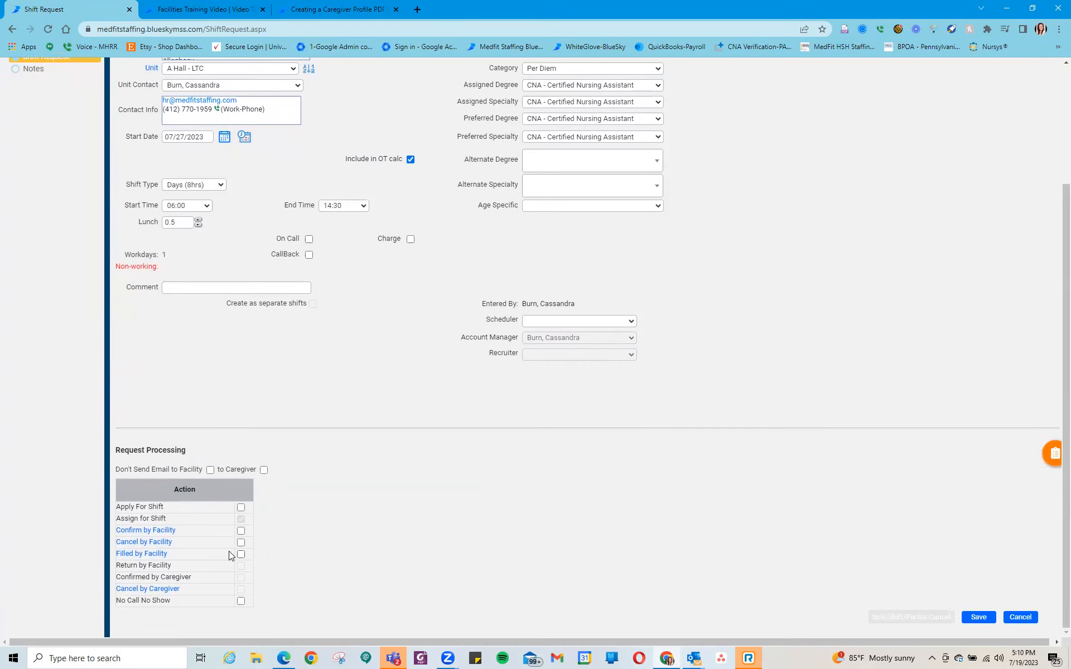
click(240, 531)
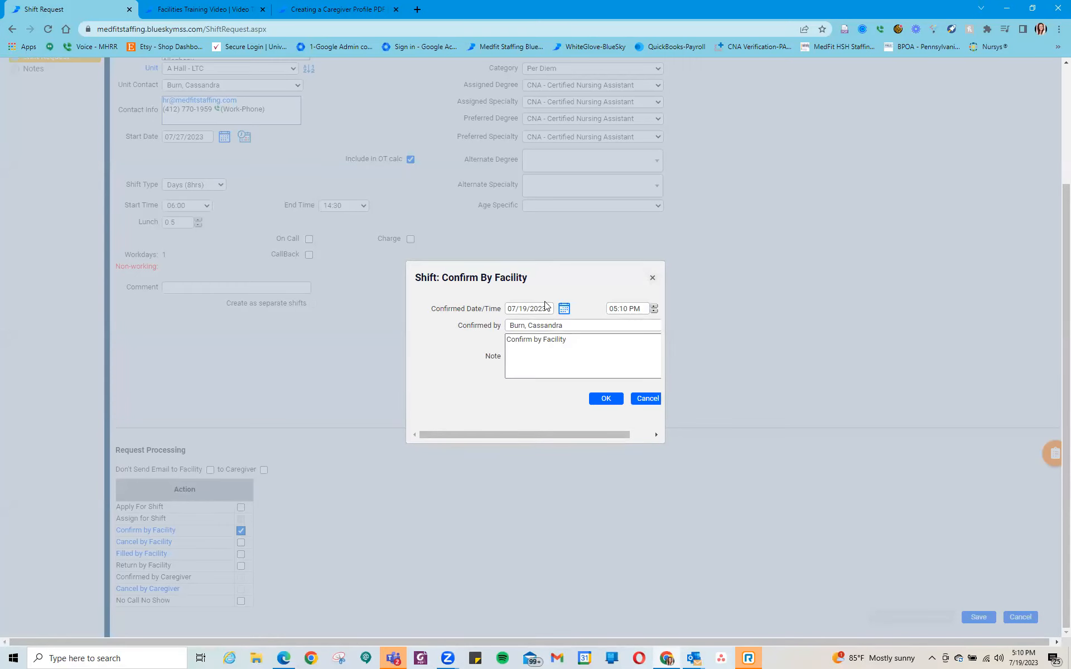
click(605, 402)
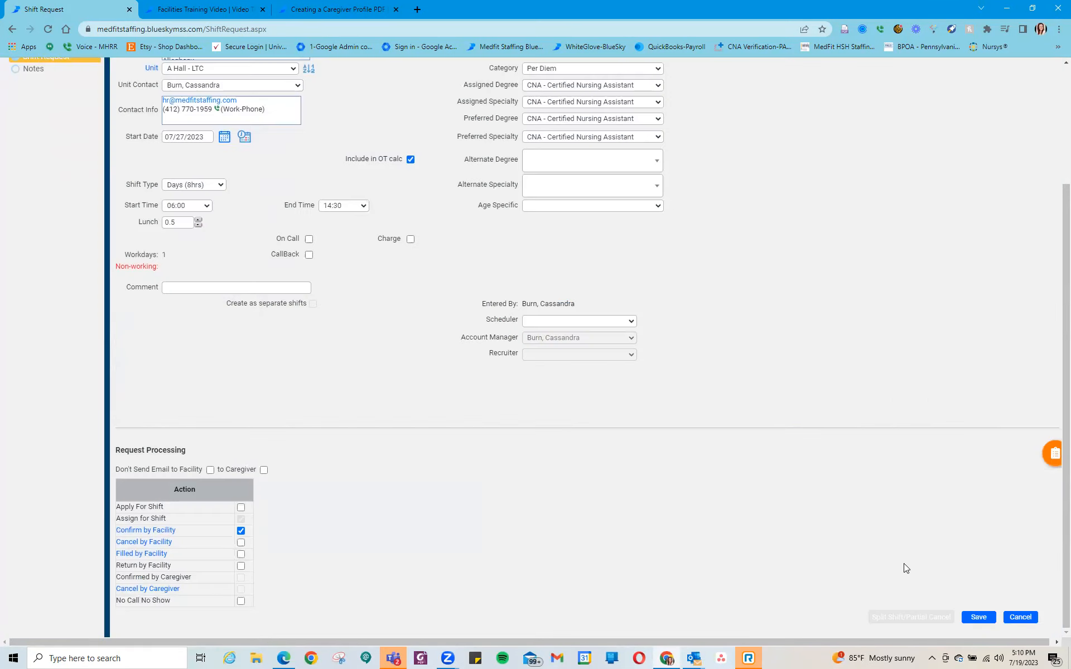
click(975, 620)
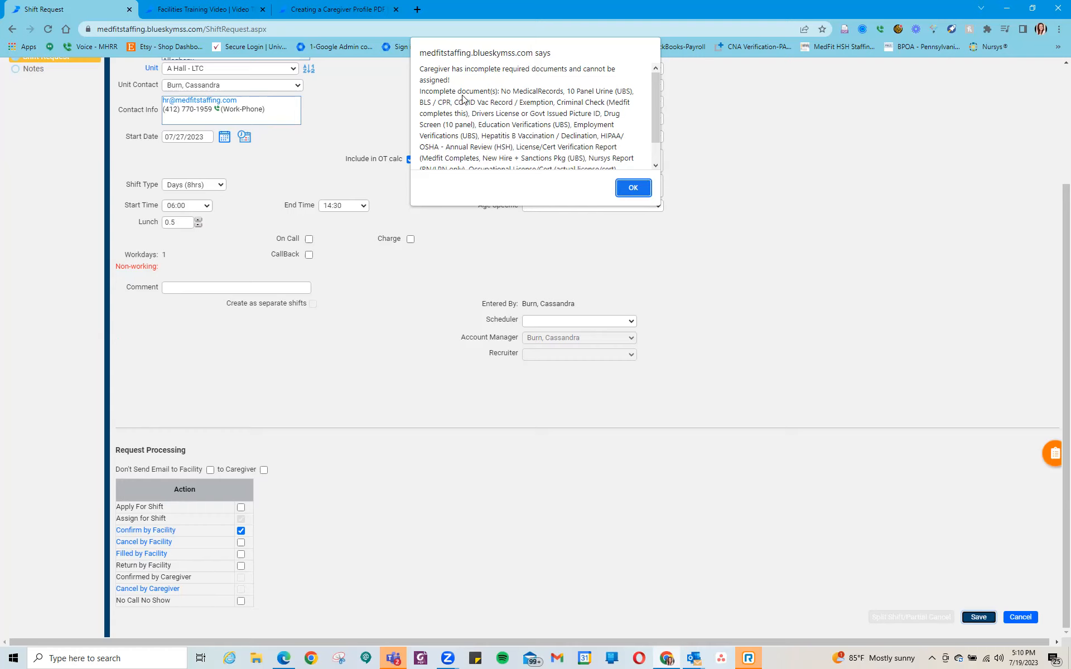
scroll(470, 114, down, 1)
scroll(470, 114, up, 1)
scroll(470, 114, down, 1)
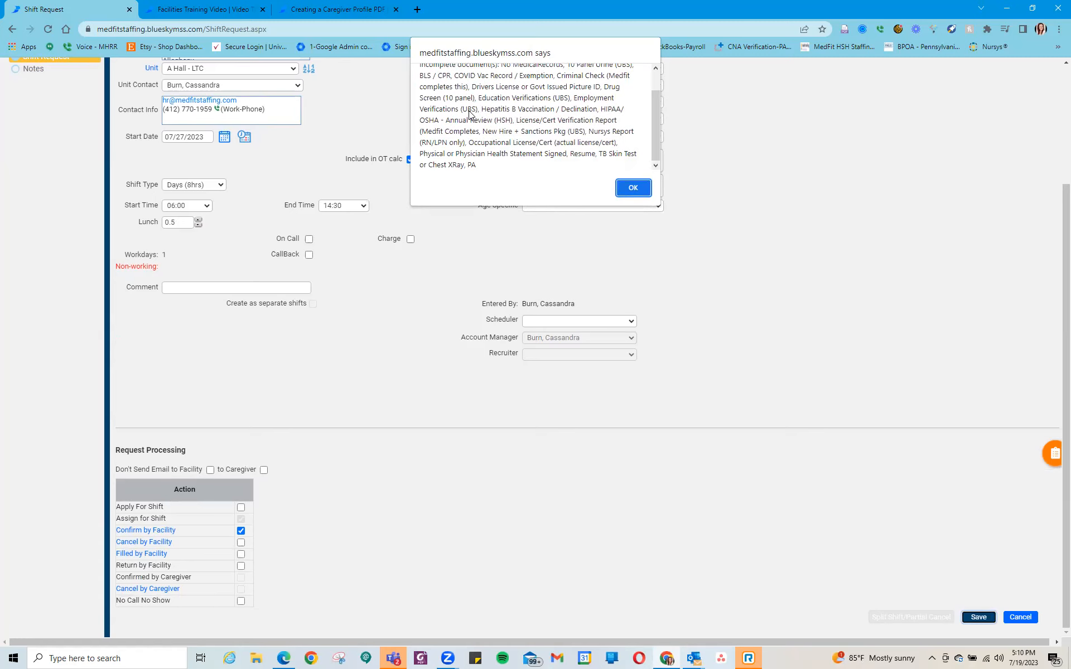
scroll(470, 113, up, 1)
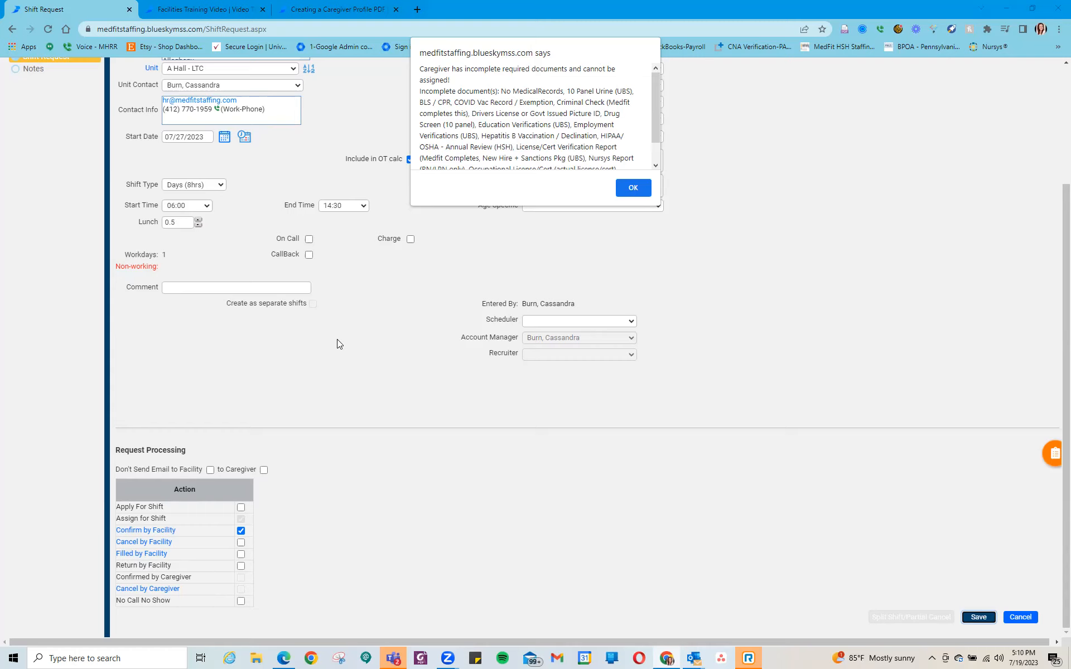
click(631, 189)
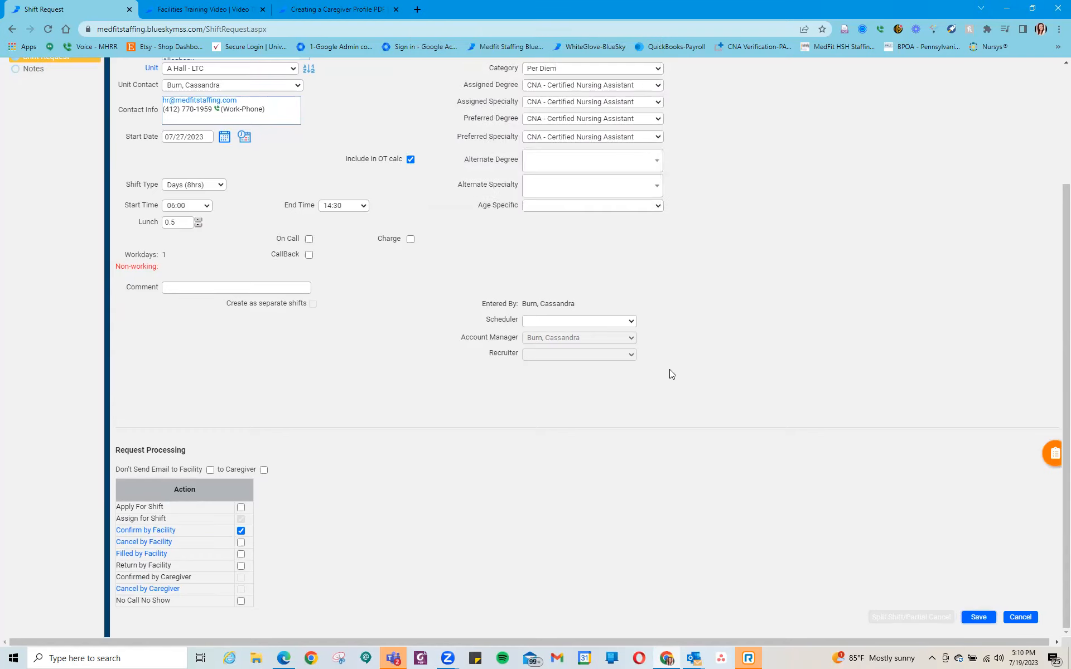
Retry saving the July 27 facility confirmation, first directly and again when leaving the shift request.
click(977, 618)
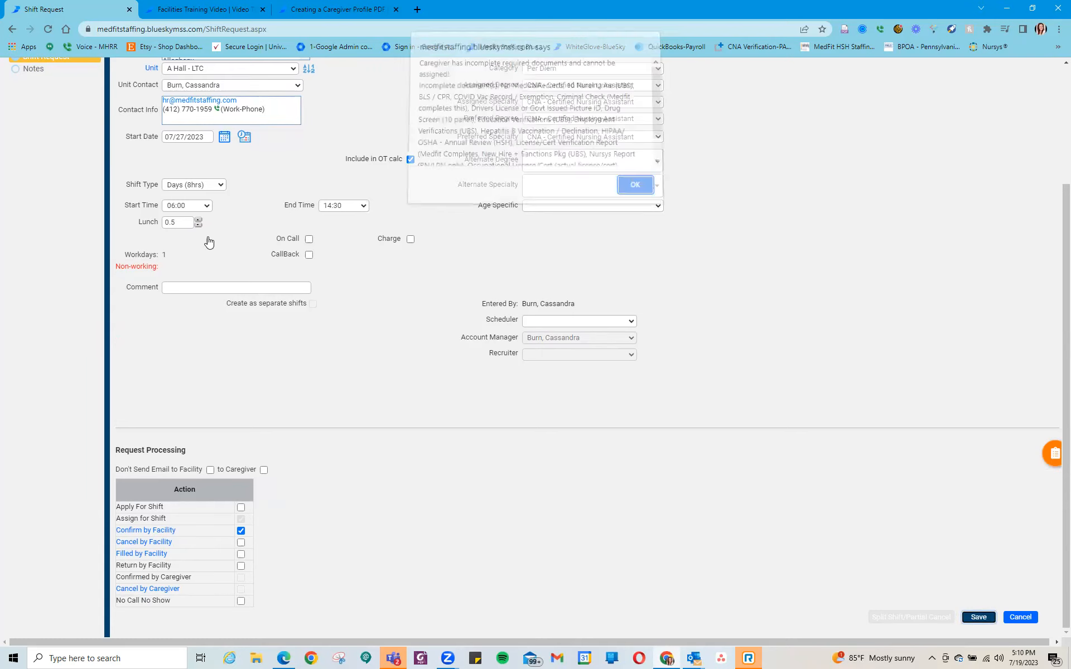
click(634, 188)
scroll(427, 258, up, 3)
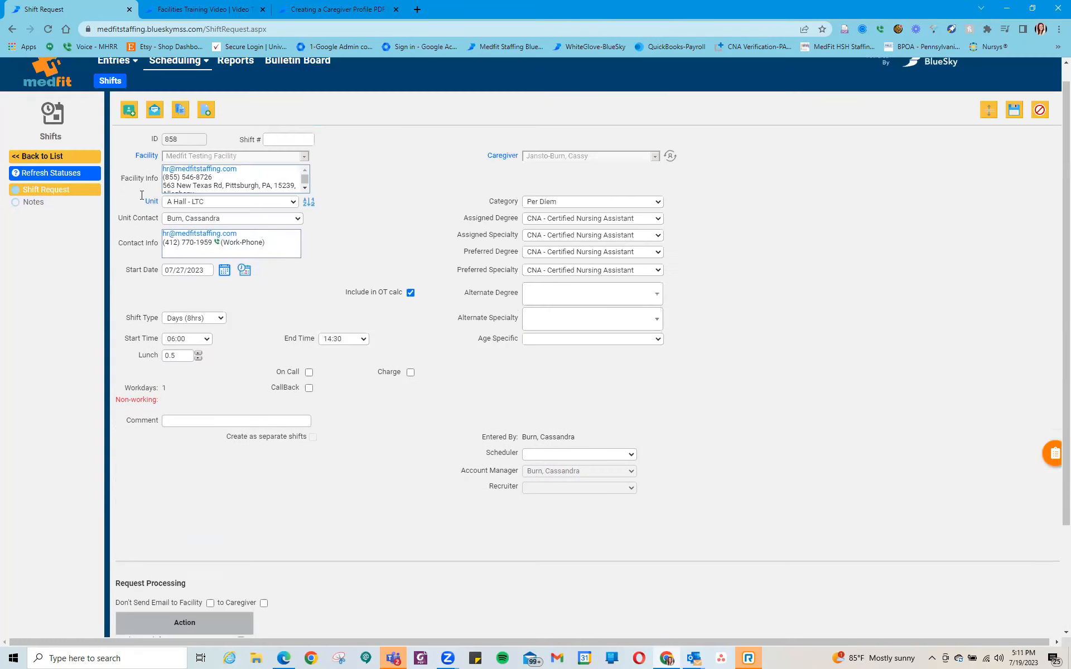
click(48, 178)
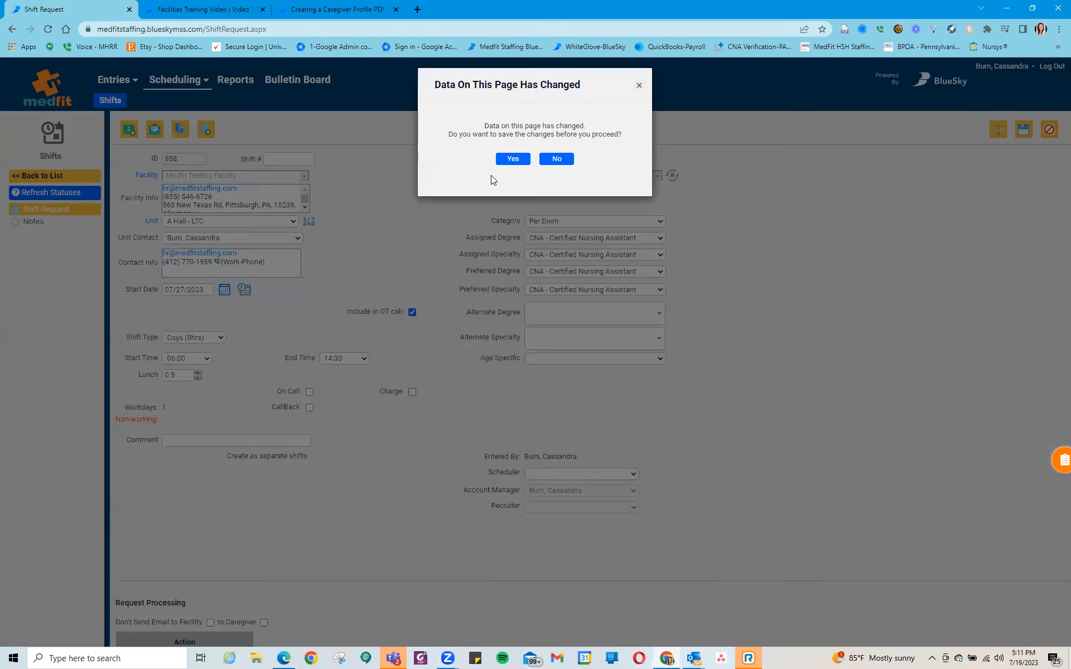
click(513, 159)
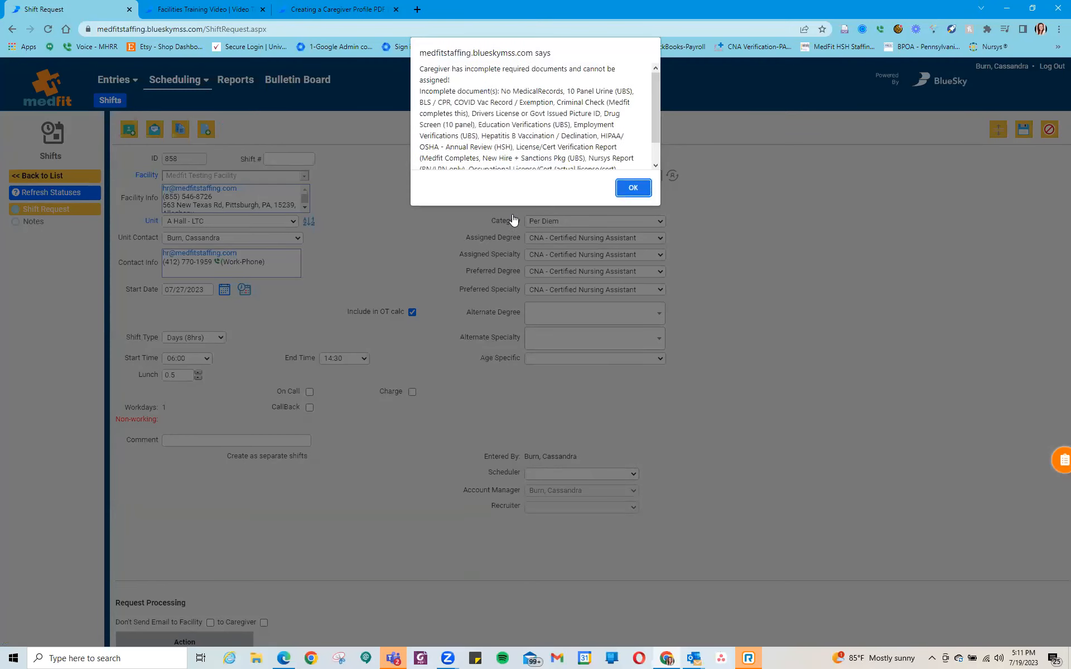
scroll(654, 123, down, 1)
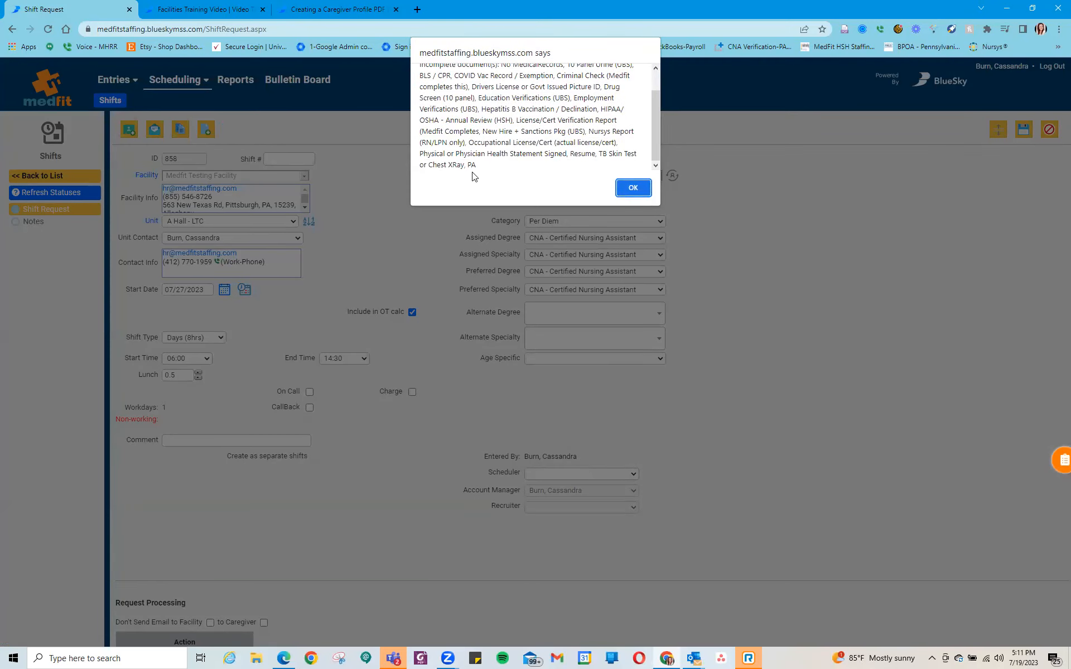
scroll(490, 142, up, 1)
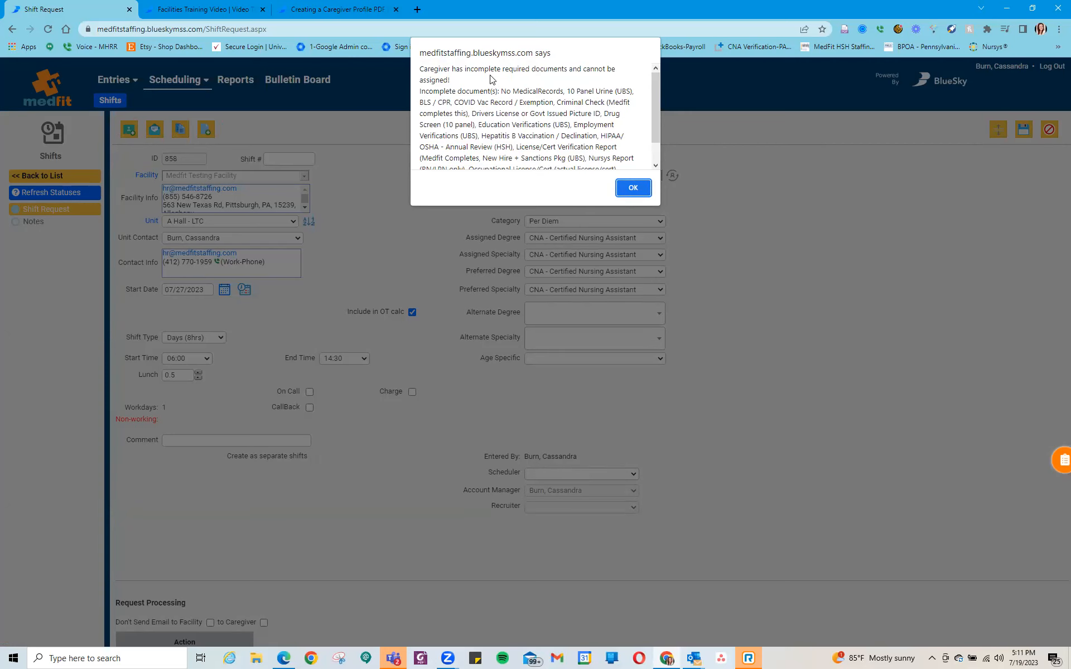
click(632, 192)
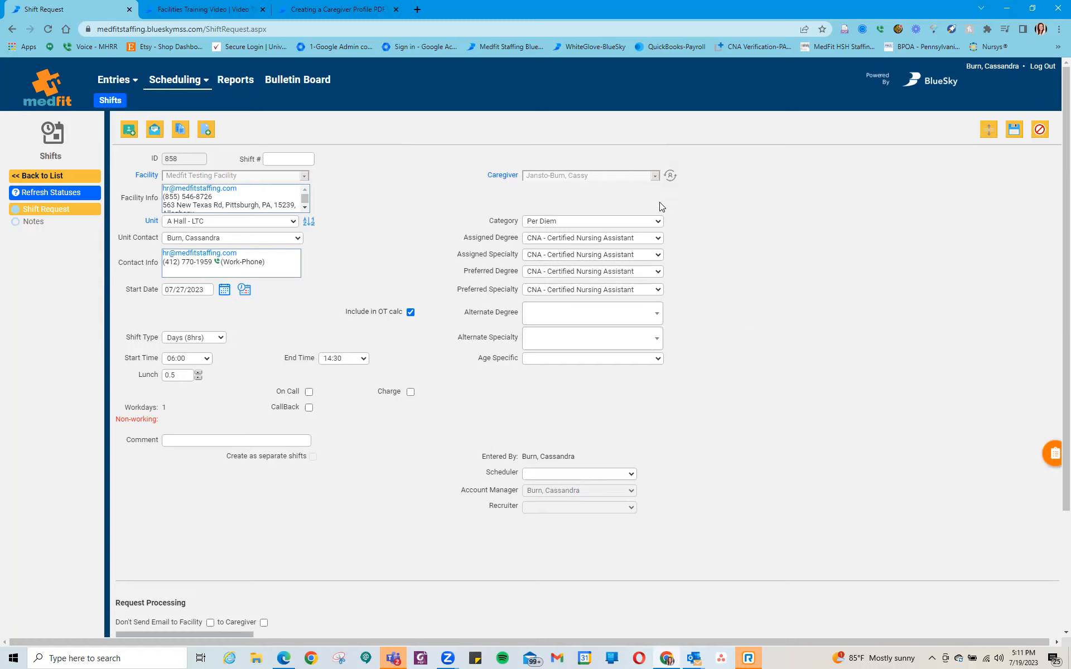
Discard the unsaved facility confirmation on the July 27 shift and return to the facility calendar.
scroll(758, 391, down, 3)
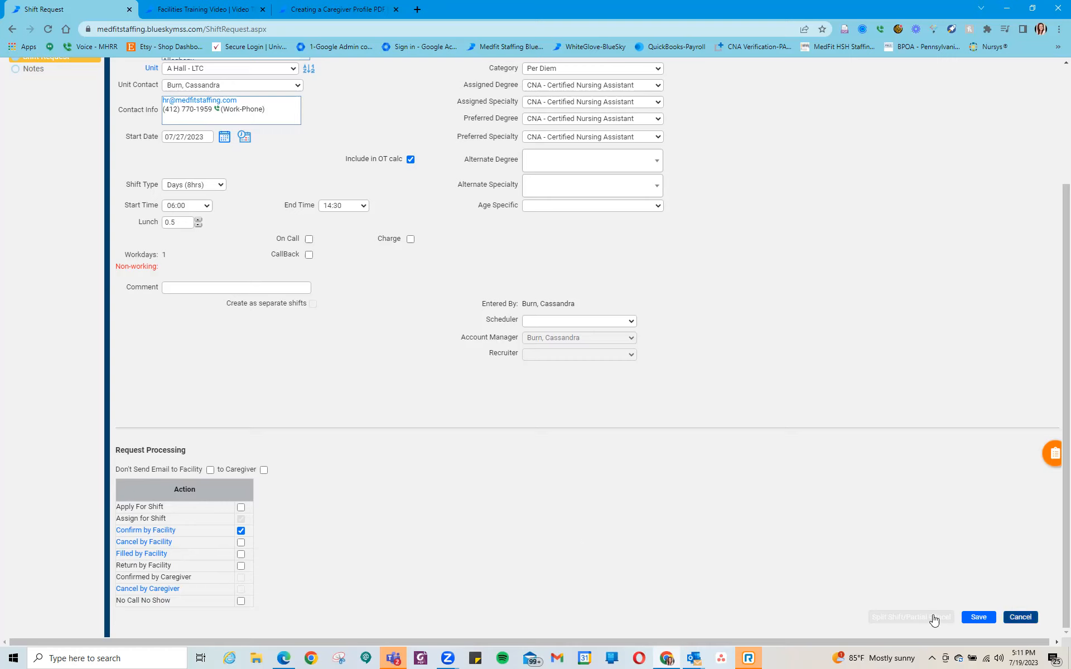
click(1023, 618)
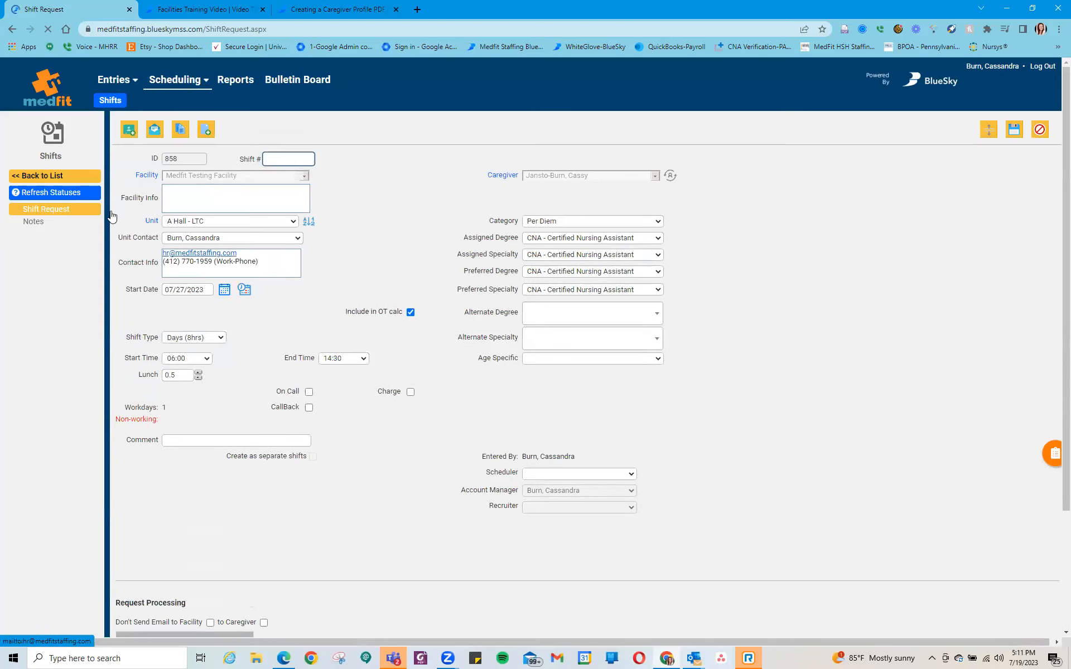
click(31, 176)
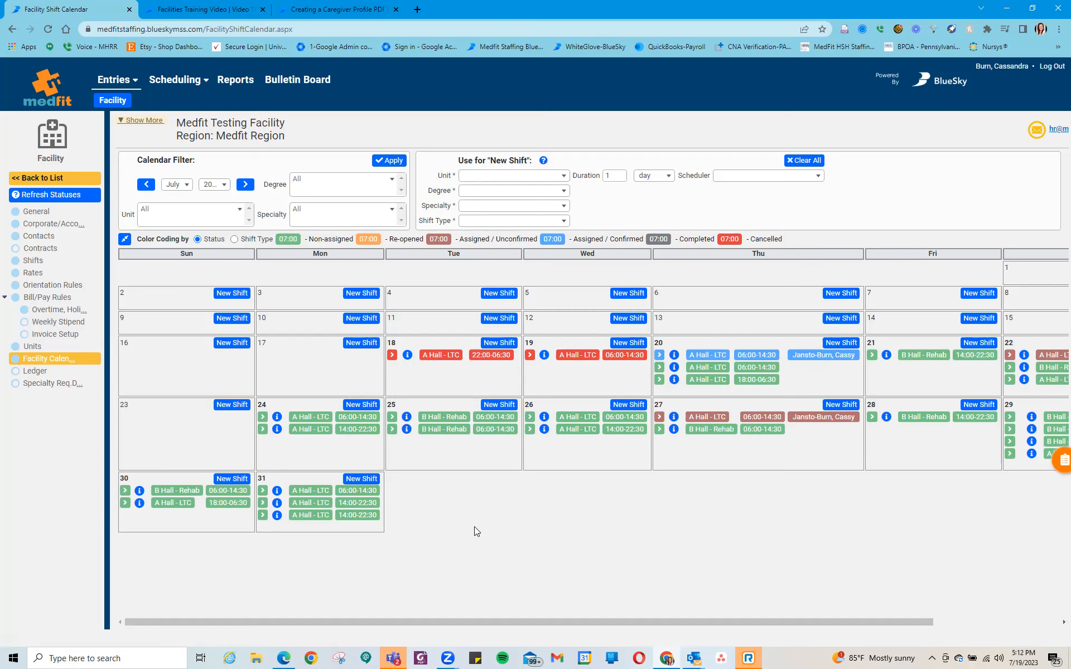
Start a facility cancellation of the second July 31 A Hall - LTC 14:00-22:30 shift, choosing the cancelling contact and 48 hours before shift.
click(263, 517)
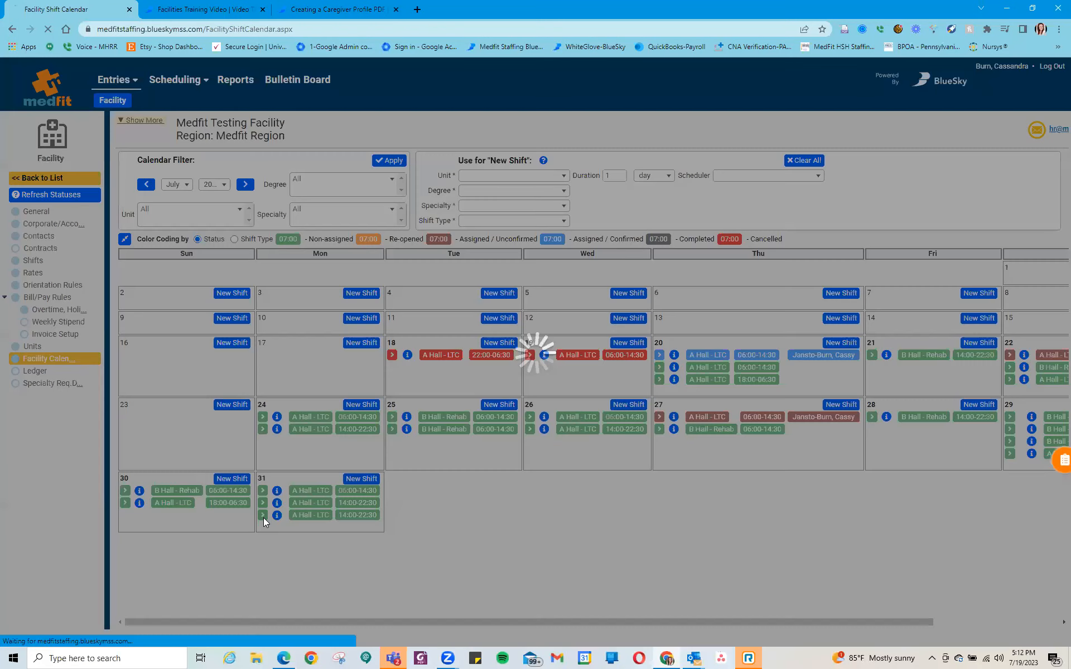
scroll(329, 476, down, 3)
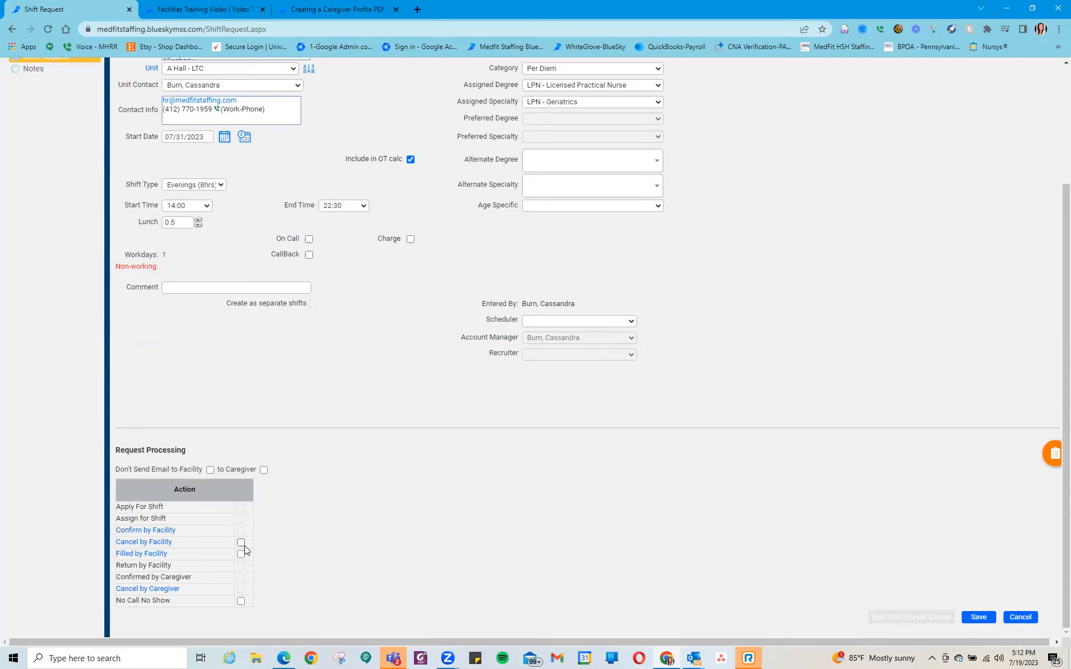
click(241, 542)
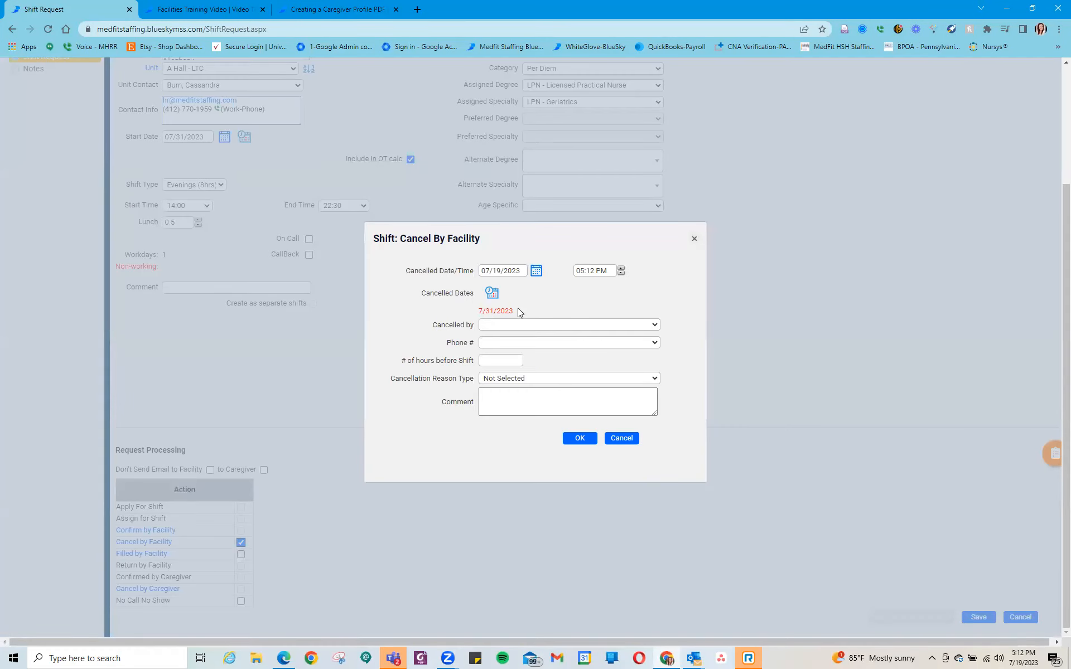
click(511, 325)
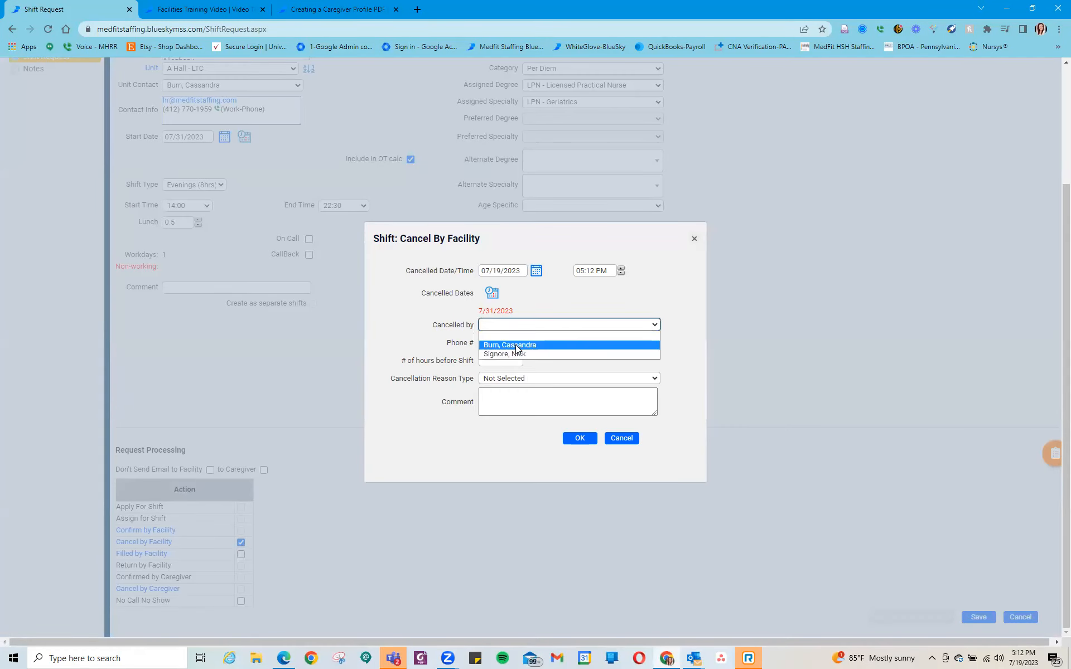
click(515, 344)
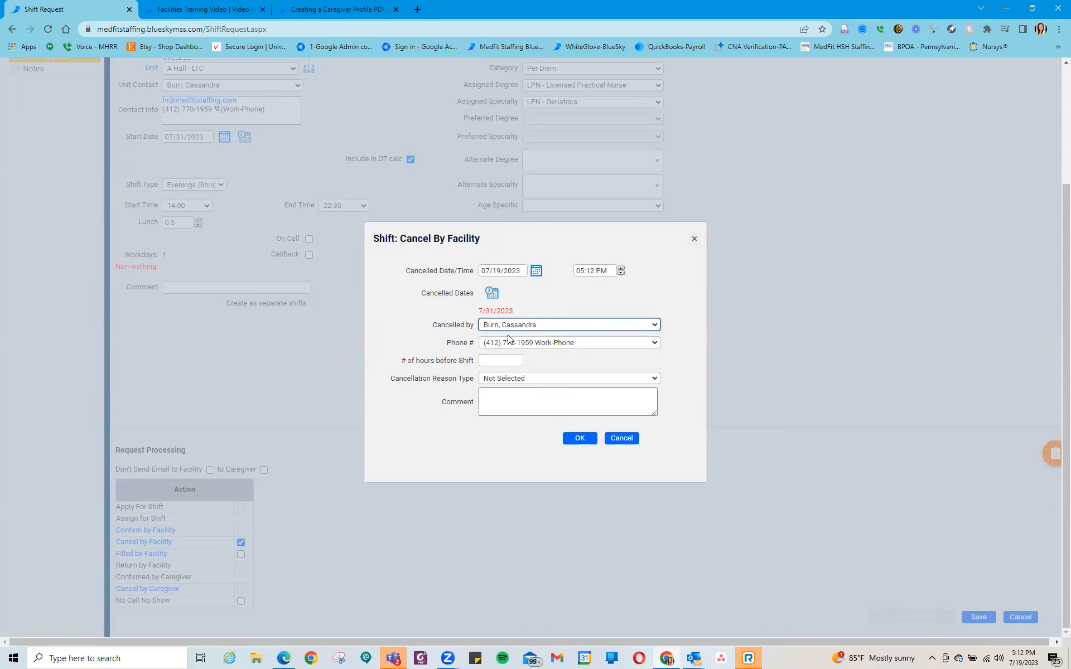
click(492, 360)
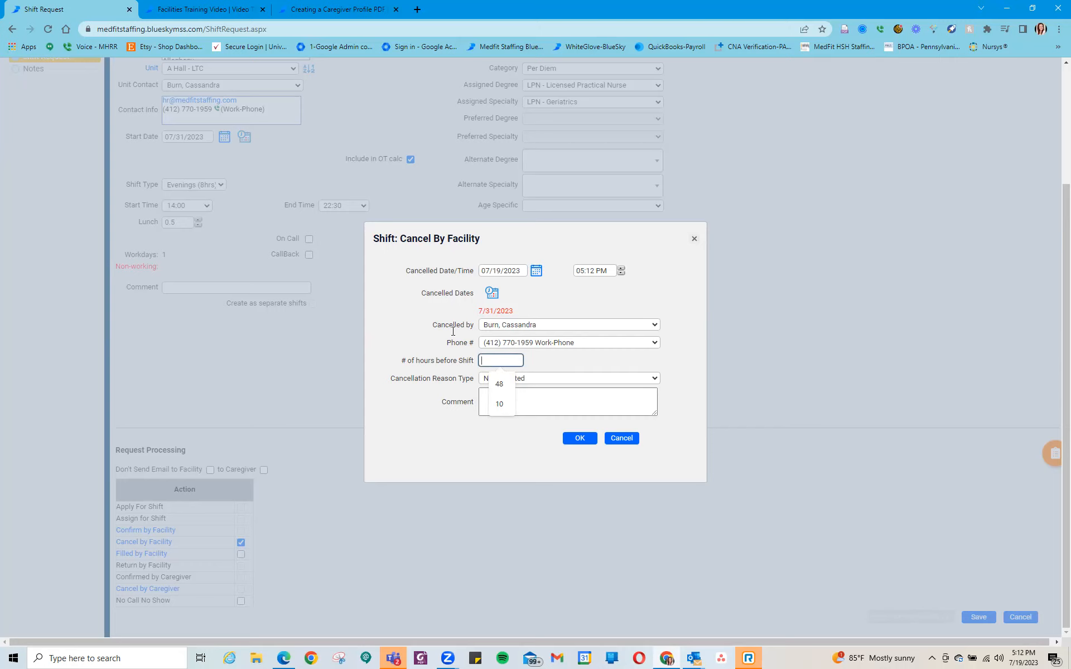
click(501, 386)
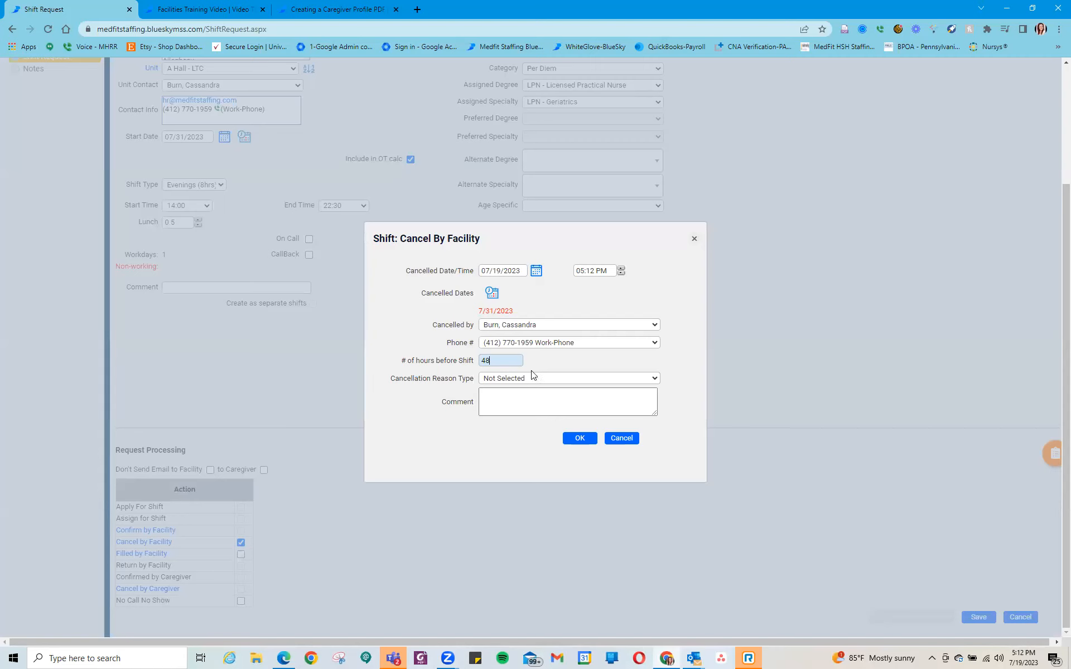
Add the cancellation comment "In-house CNA picked up shift - filled" and accept the cancellation details without a reason type.
click(558, 380)
click(558, 377)
click(535, 401)
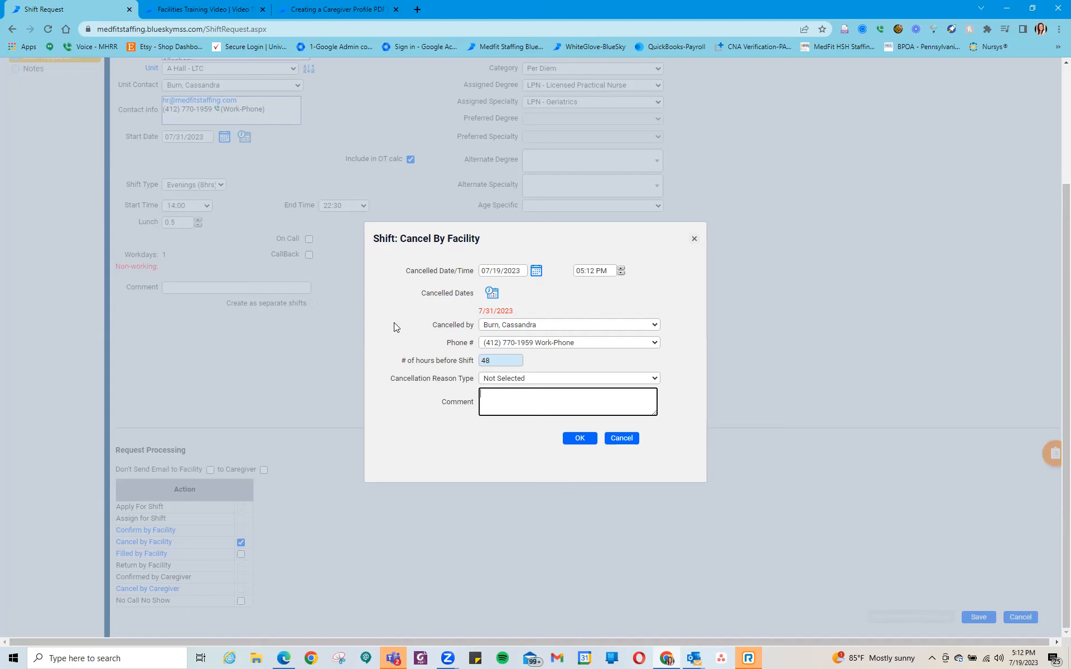
text(In-house CNA picked up shift - filled)
click(589, 439)
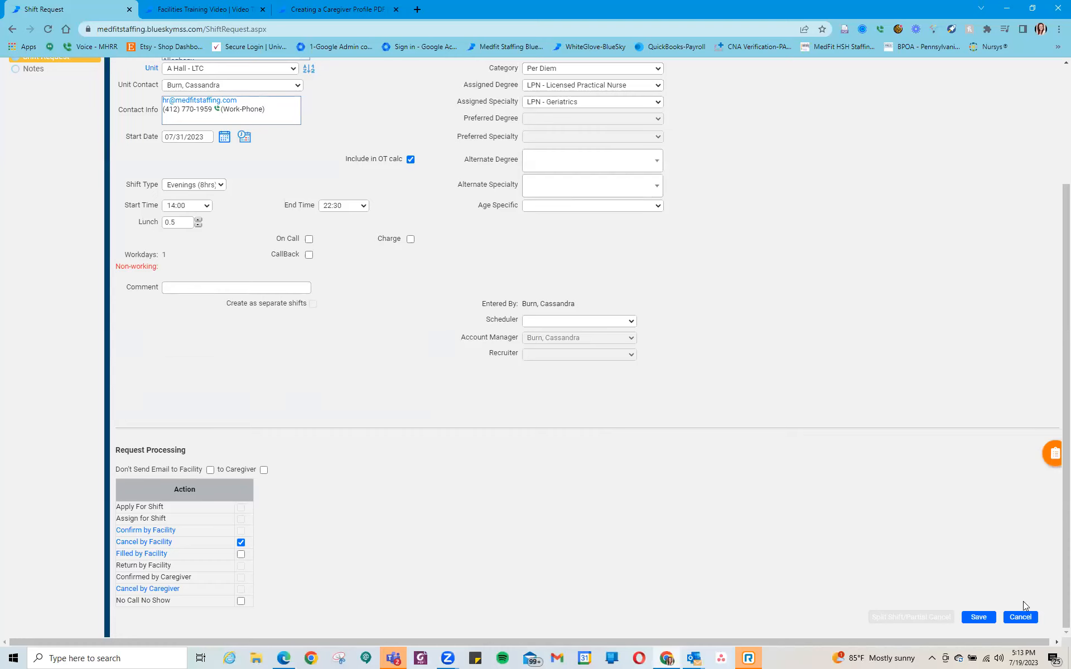
Save the cancelled July 31 shift, send the notification email to the preselected company user and return to the facility calendar.
click(979, 617)
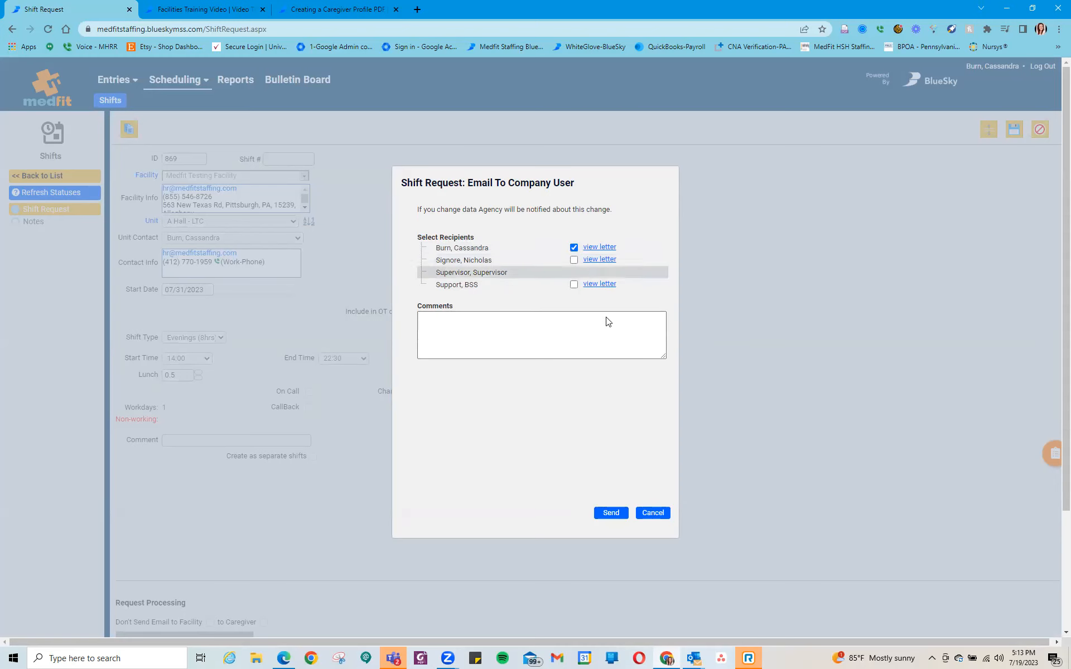
click(608, 519)
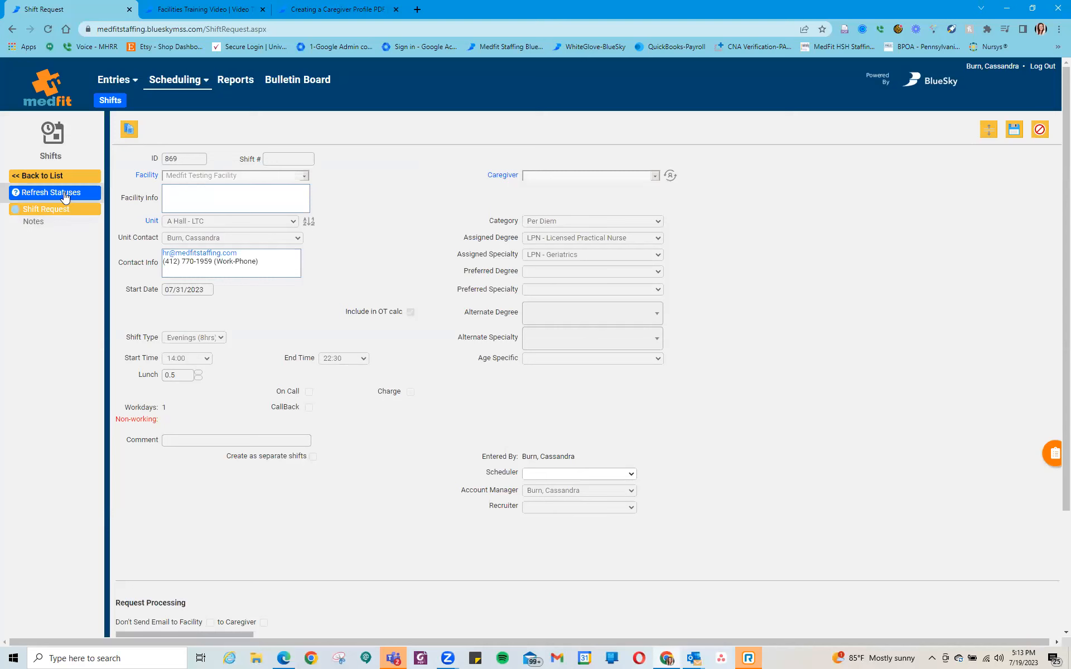
click(37, 176)
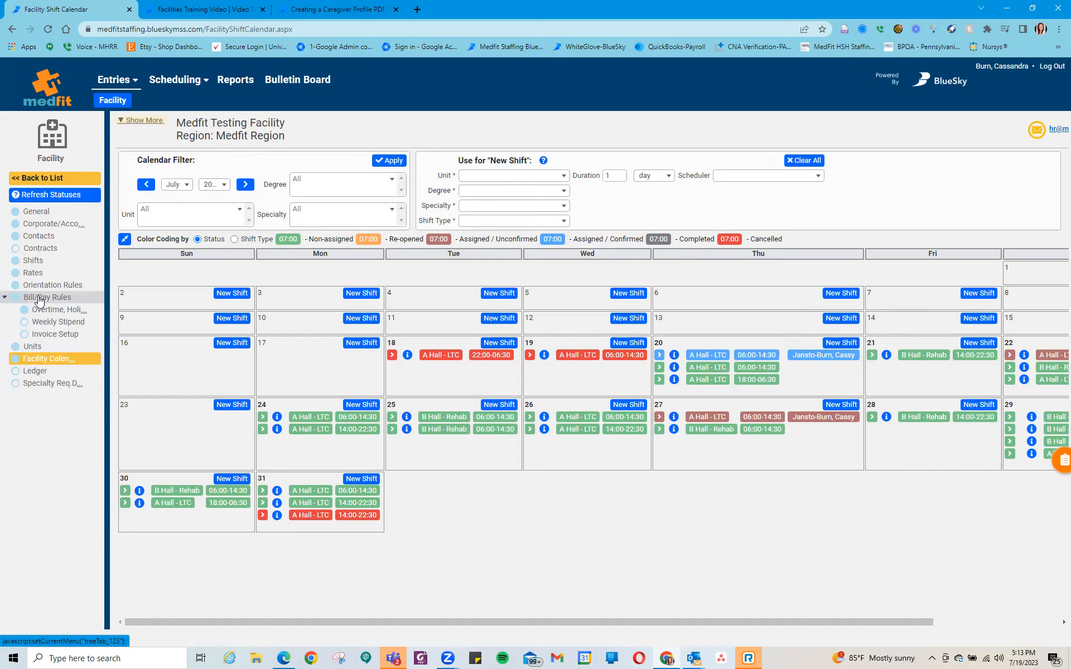
Review the facility's general information down to its credentials and GSA limitation, leaving the page without saving changes.
click(30, 212)
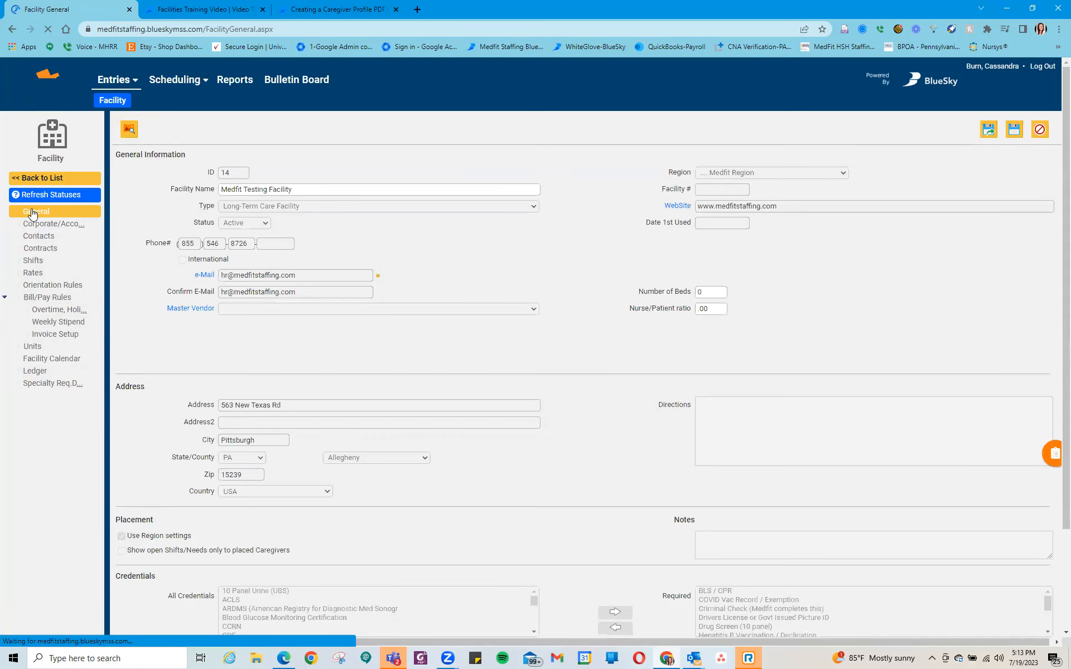
scroll(477, 353, down, 3)
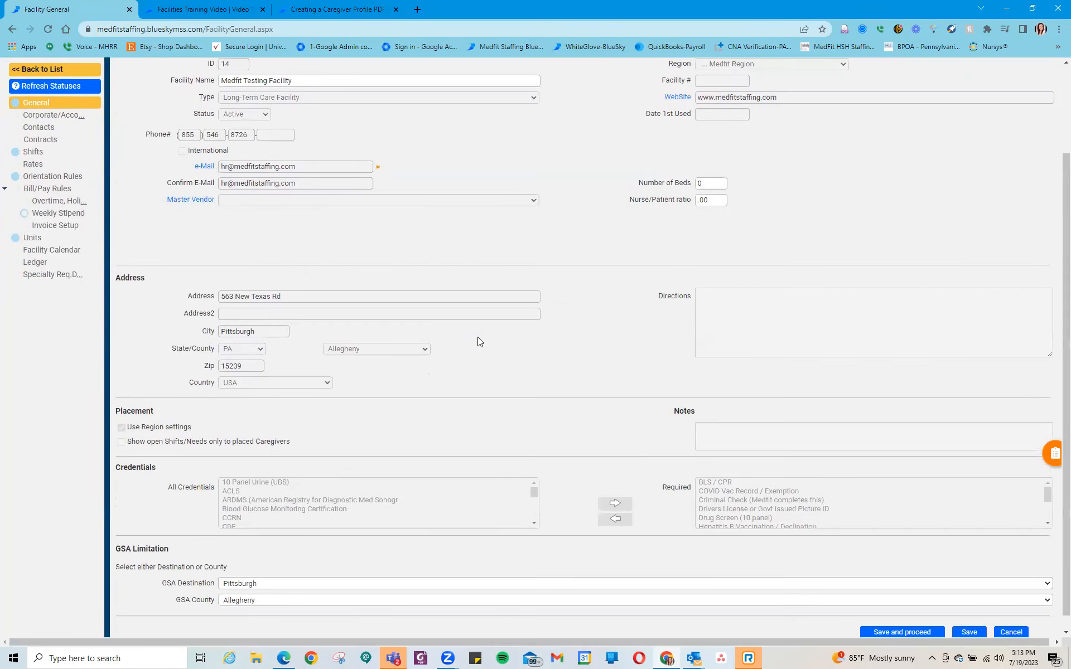
scroll(478, 342, down, 1)
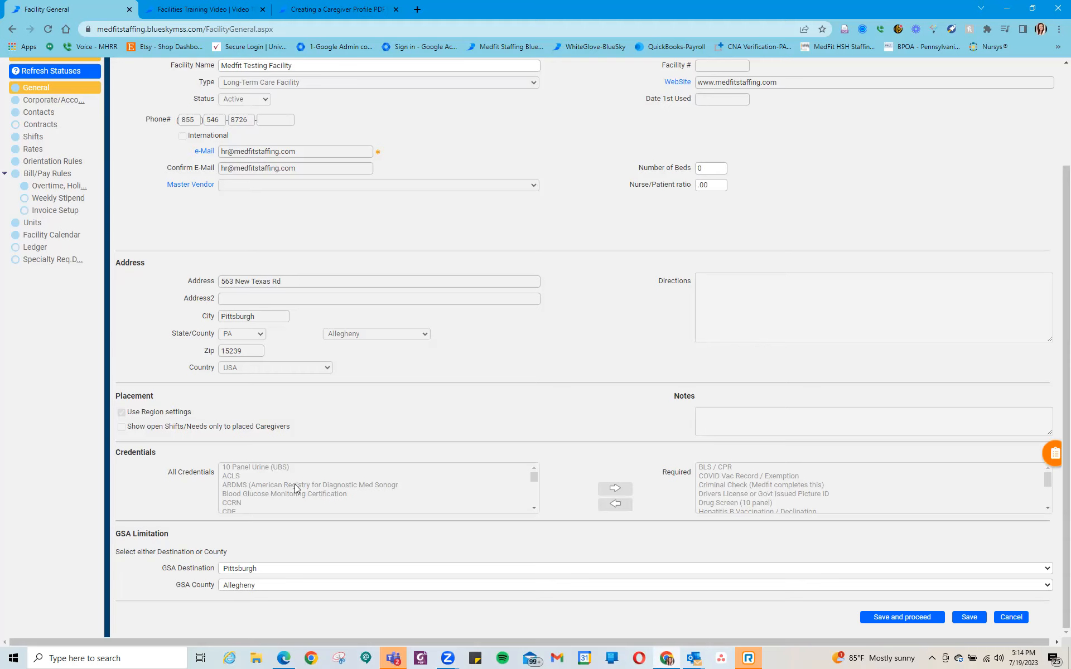
drag(294, 521, 589, 609)
click(452, 394)
click(1011, 618)
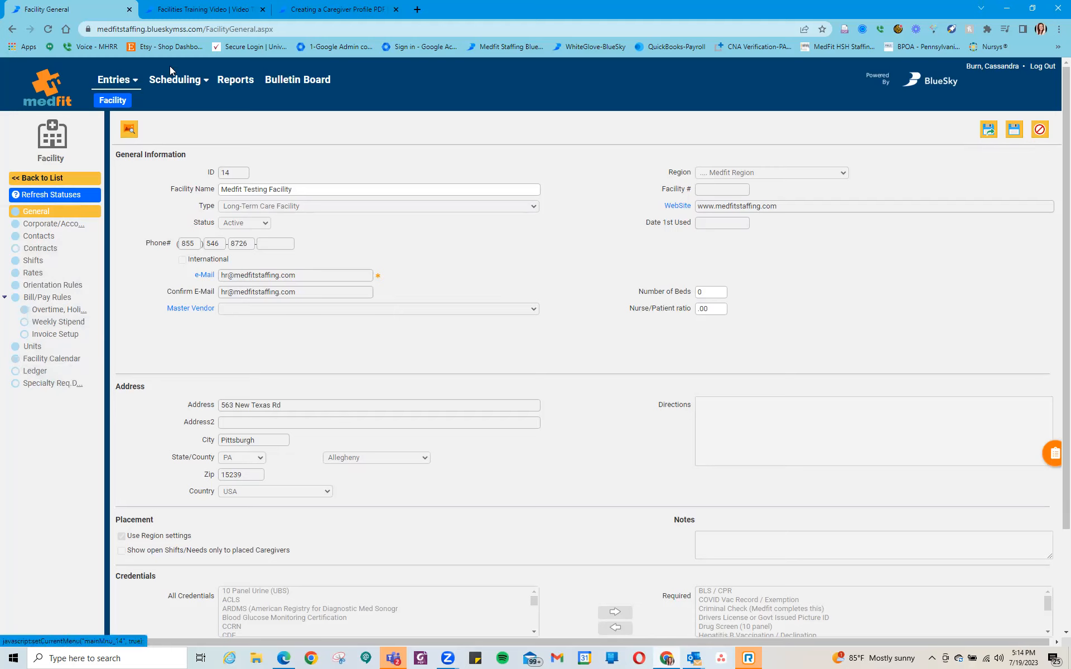
From the scheduling shifts list, start a facility cancellation of the July 24 A Hall - LTC 06:00-14:30 CNA shift without a reason type.
click(186, 85)
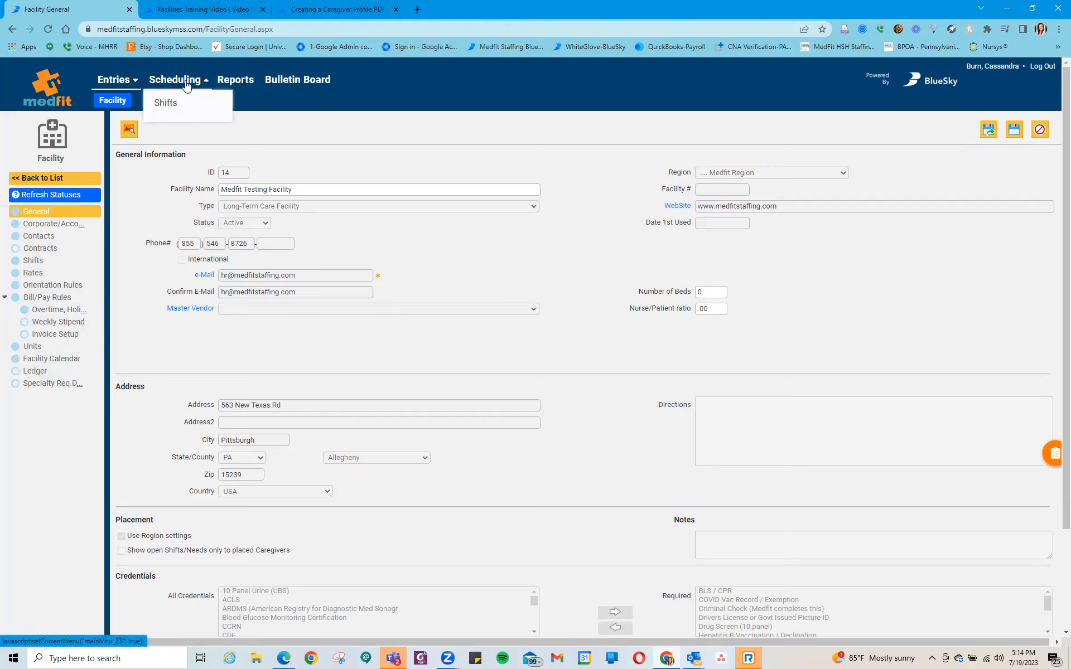
click(166, 102)
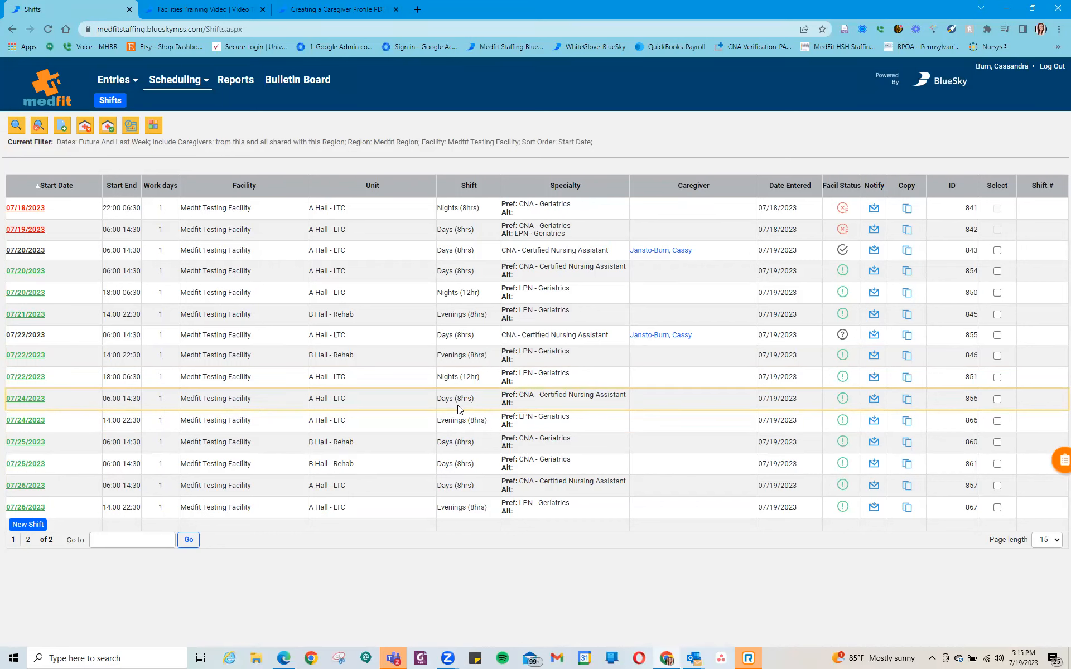
click(998, 399)
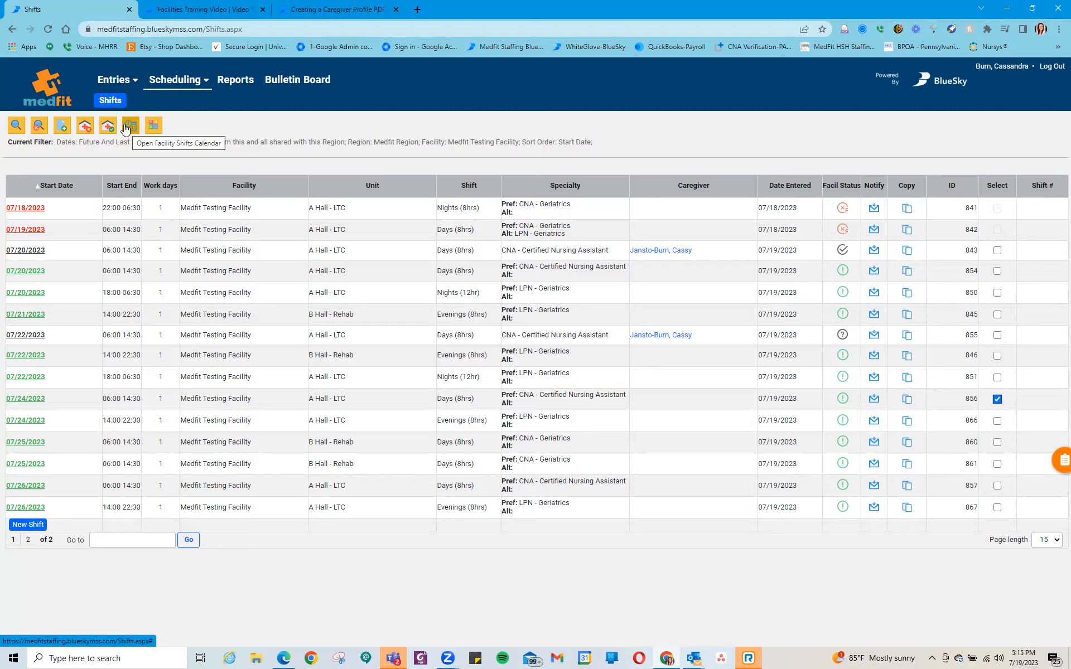
click(84, 127)
click(530, 369)
click(530, 370)
click(529, 370)
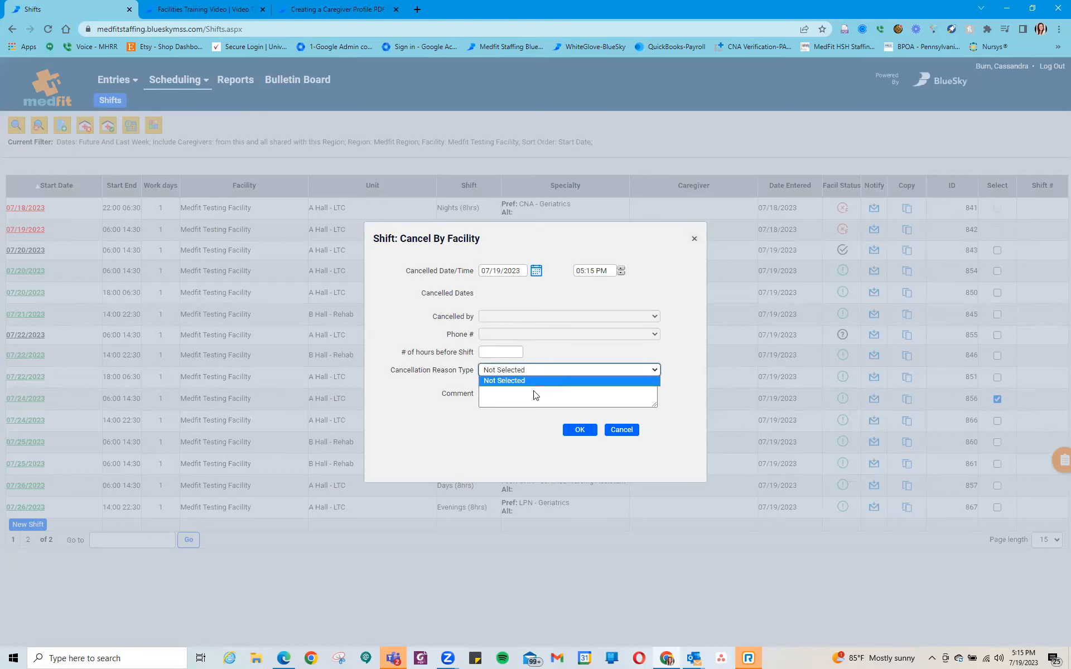
Add the cancellation comment "Filled by in-house", set 48 hours before shift and accept the facility cancellation.
click(516, 394)
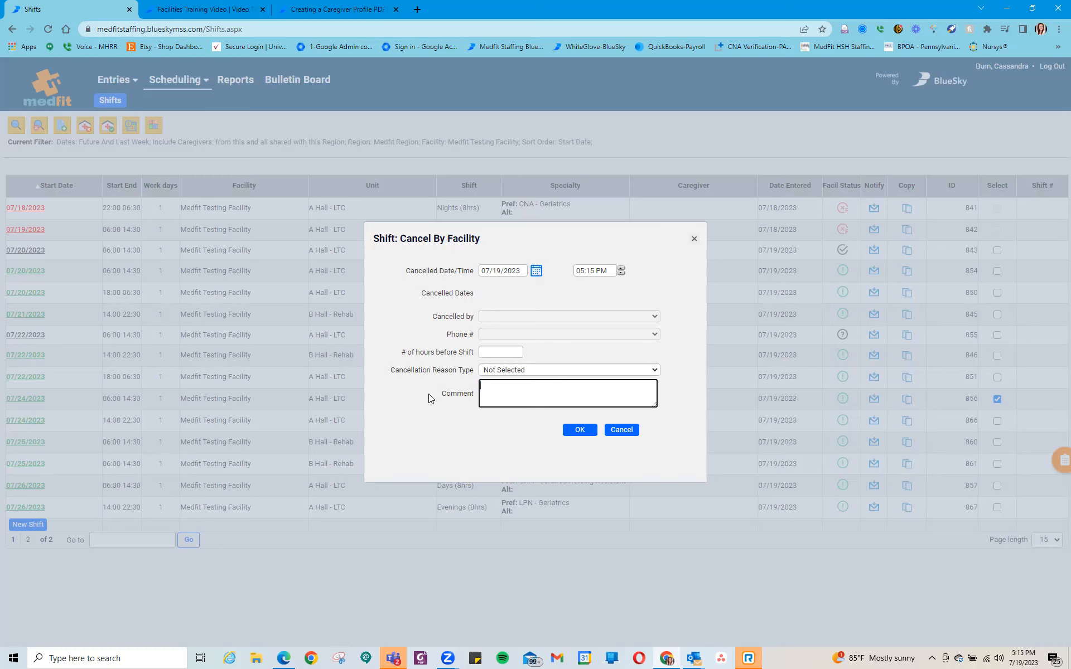
text(Filled by inhouse)
click(514, 385)
text(-)
click(578, 432)
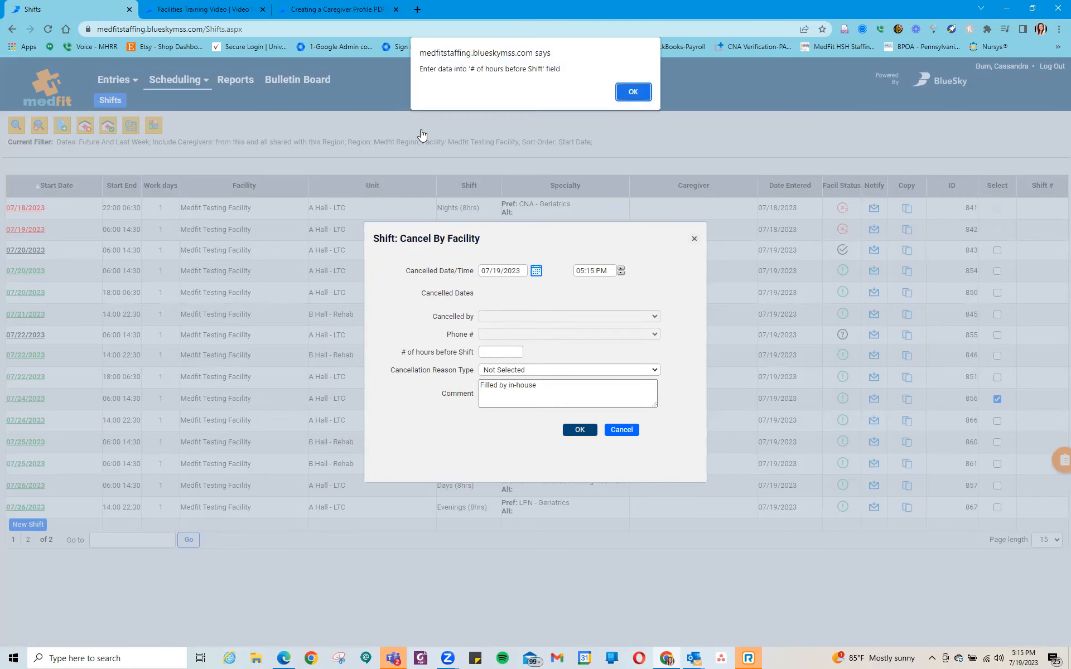
click(634, 91)
click(486, 353)
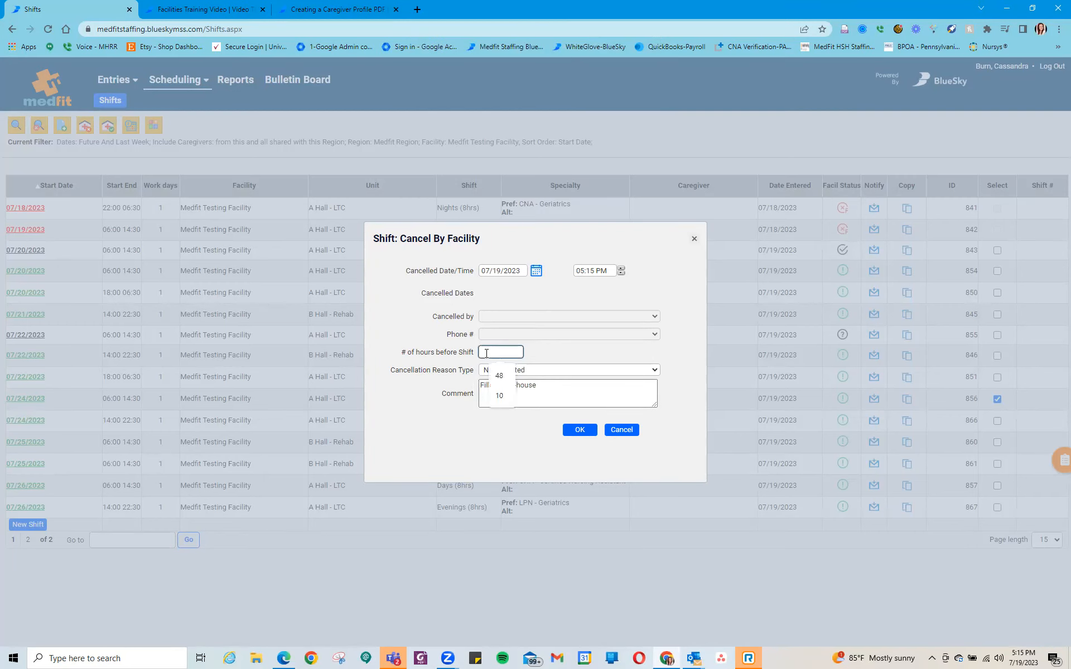
click(500, 375)
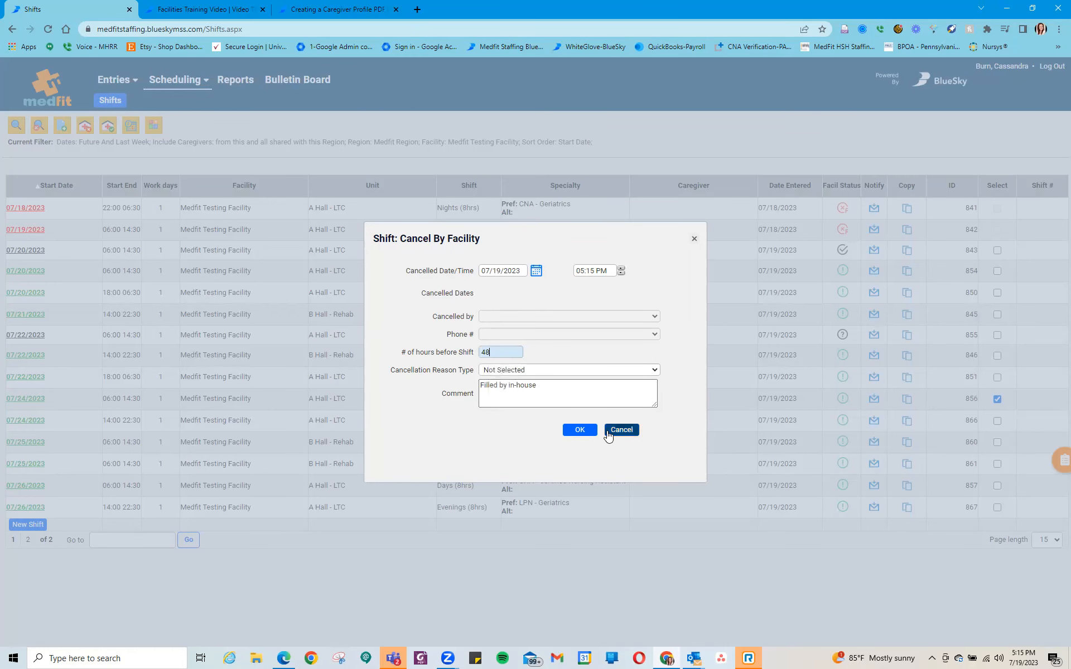
click(579, 431)
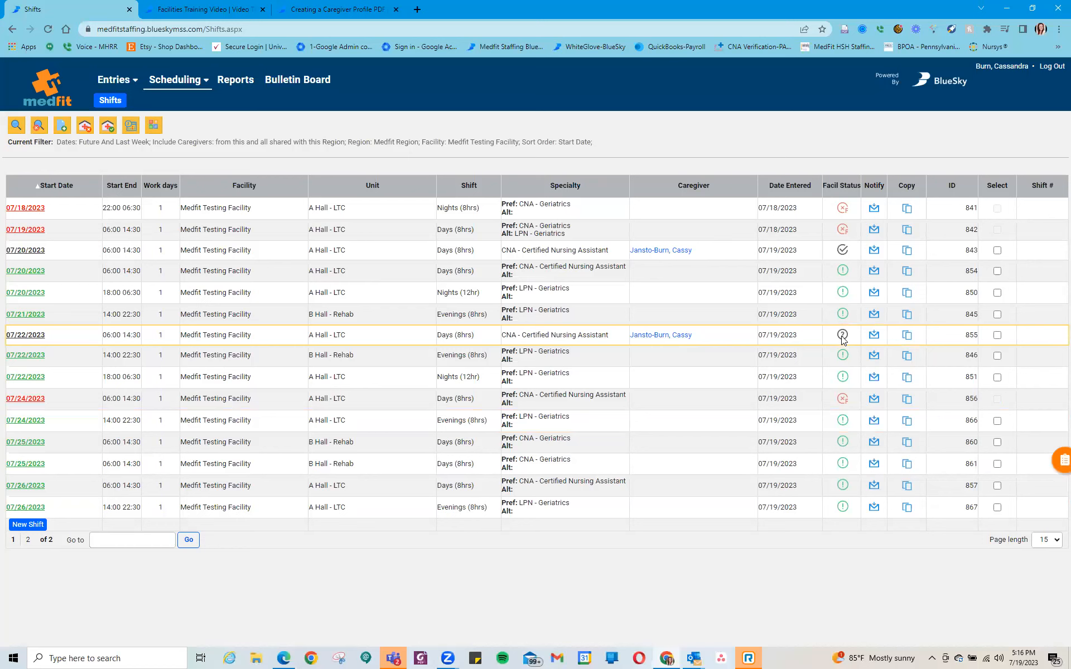
Confirm the July 22 A Hall - LTC 06:00-14:30 CNA shift by facility, keeping the default confirmation date, time and note.
click(997, 335)
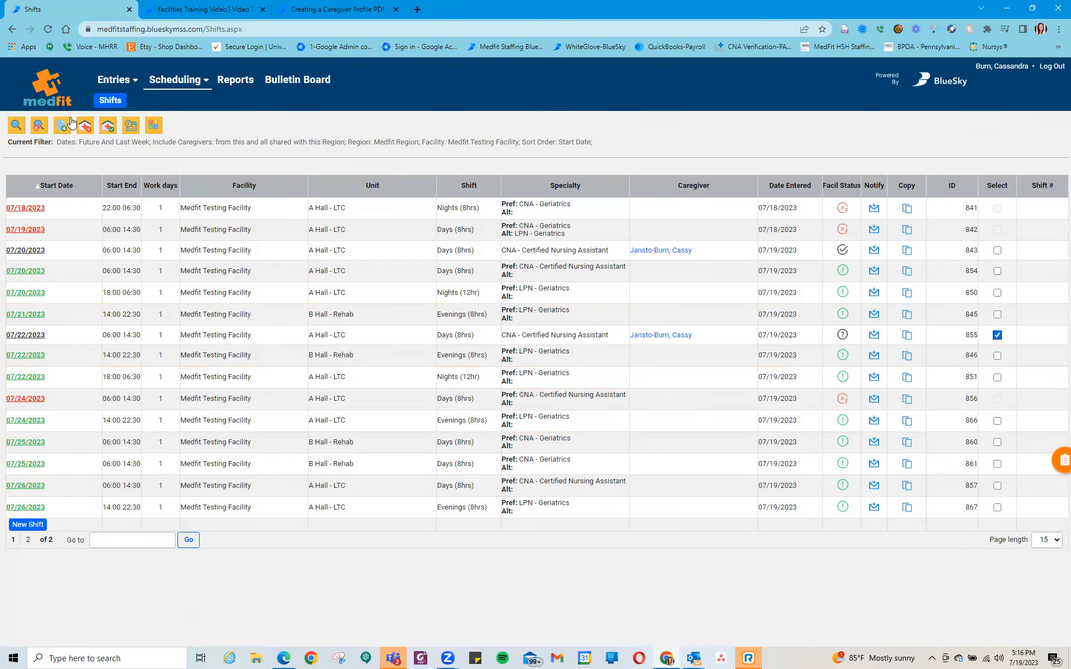
click(101, 130)
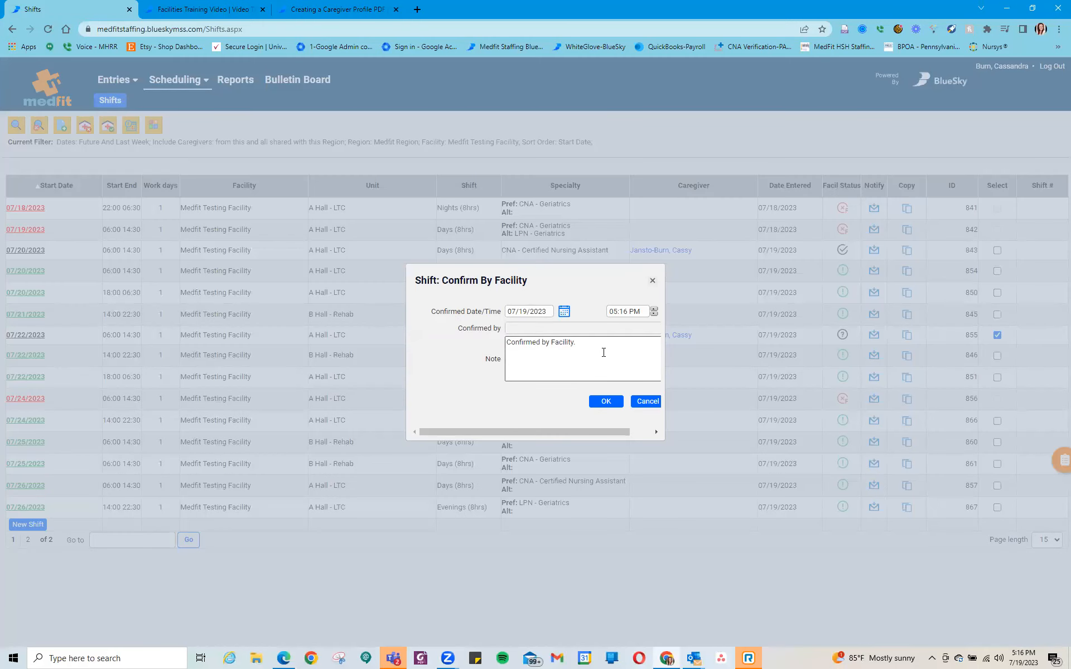
click(605, 402)
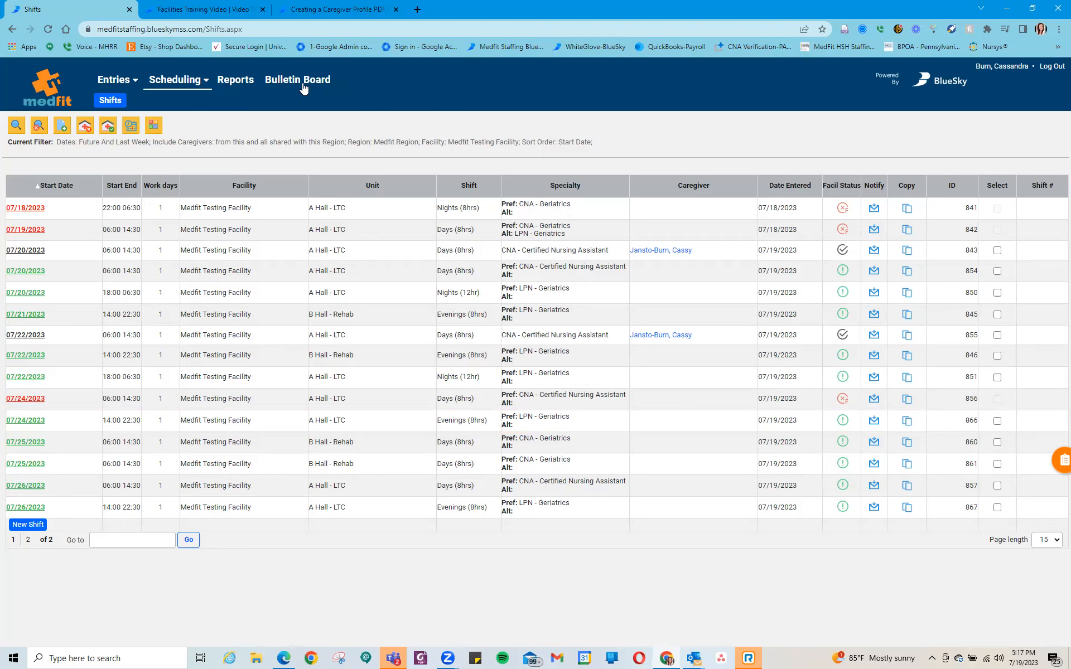
Look over the available reports and the bulletin board documents, and return to the facility's general information.
click(236, 80)
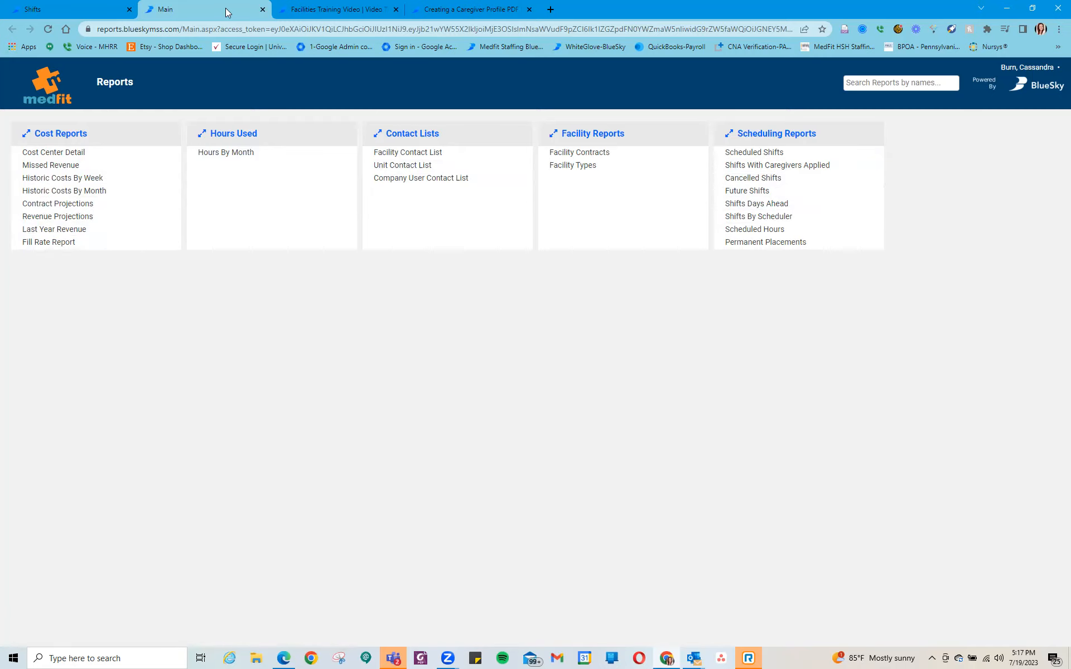
click(83, 8)
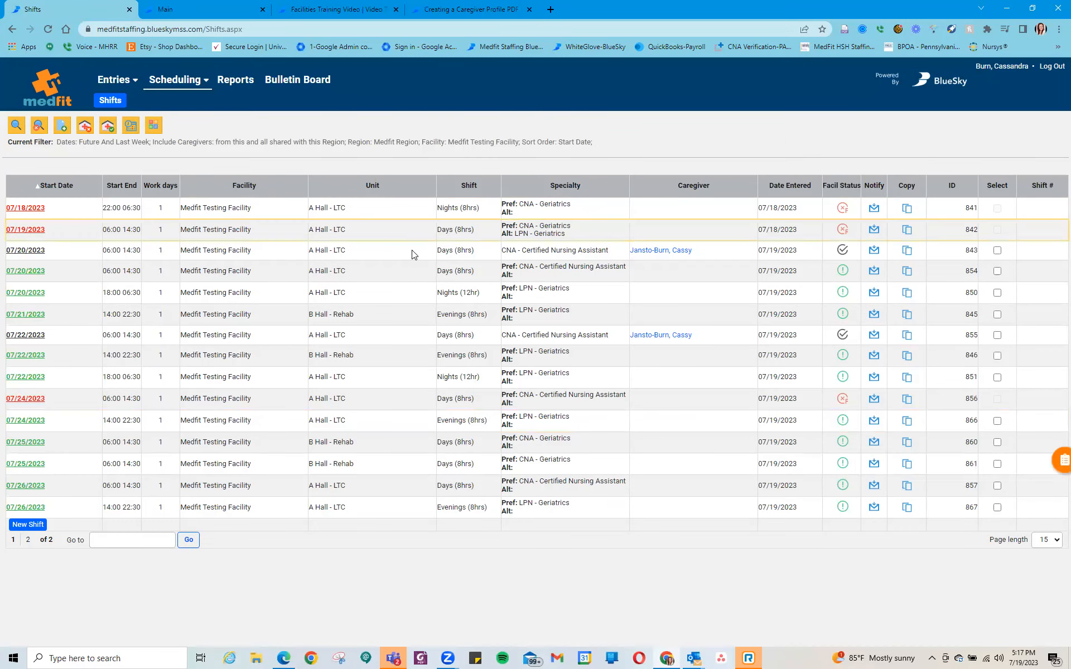
click(297, 82)
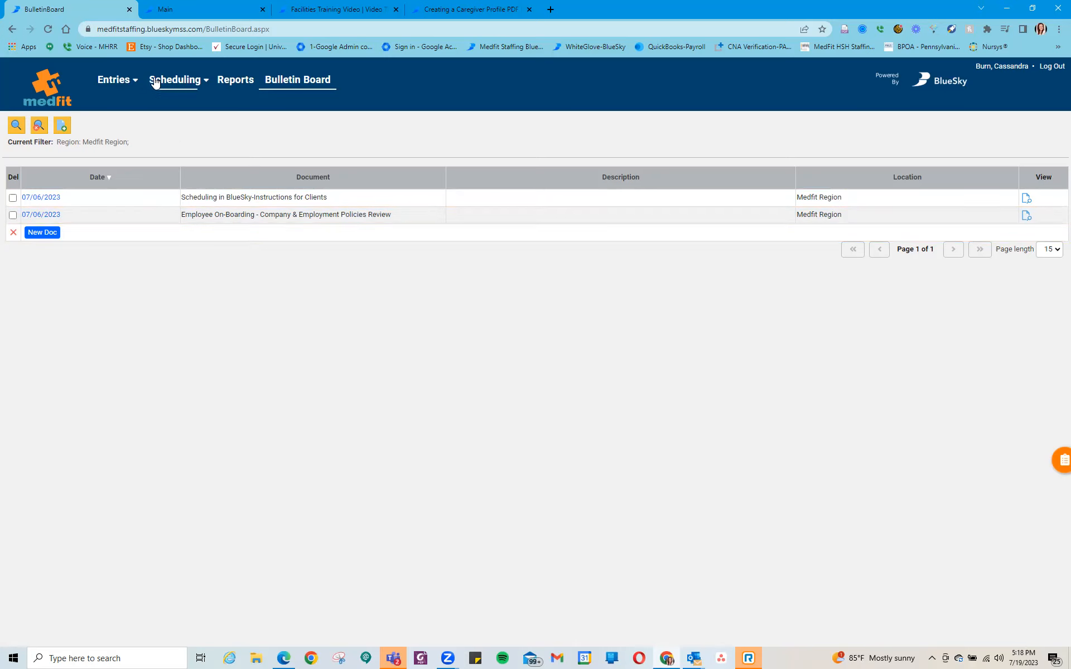
click(116, 82)
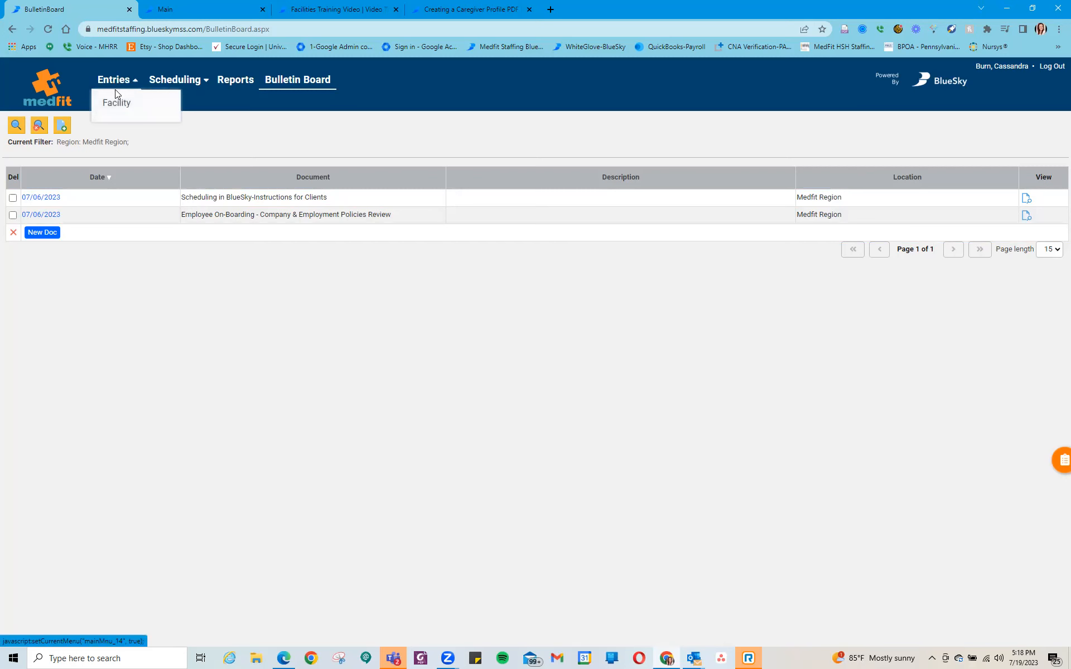
click(116, 100)
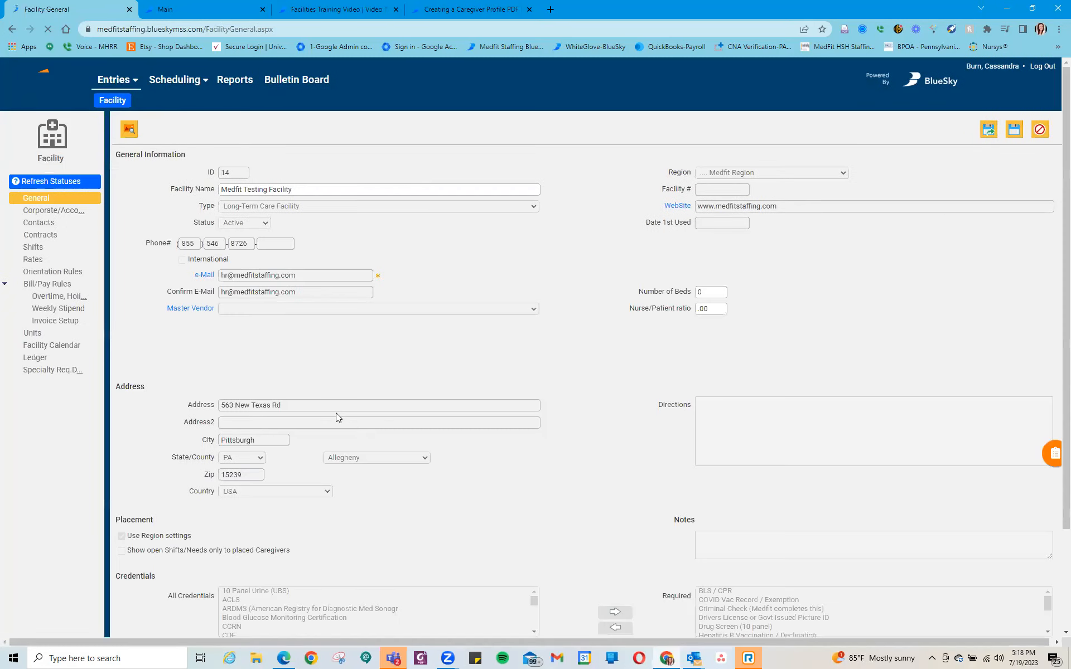